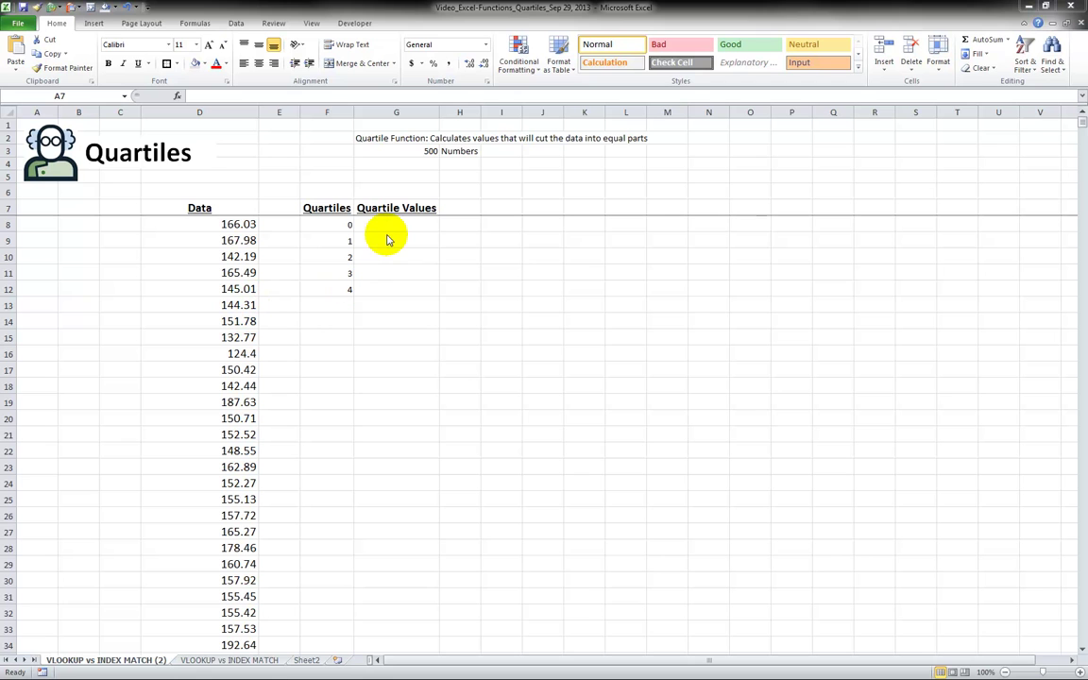
Check the COUNT formula above the table and review the Data column from its first to its last value
left_click(403, 150)
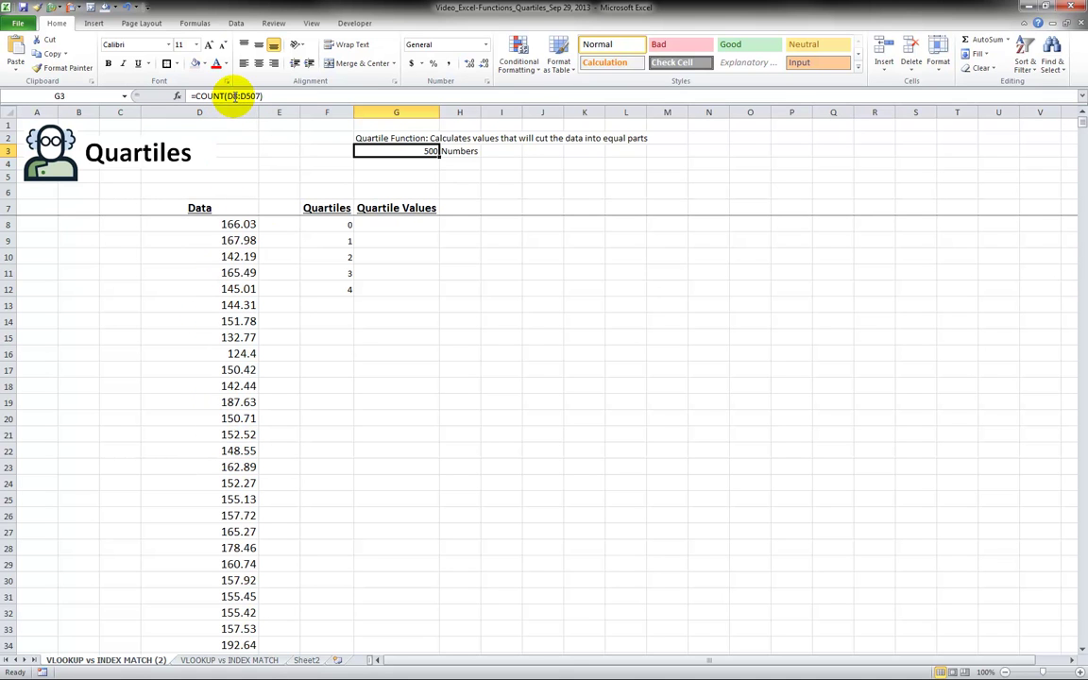
left_click(237, 224)
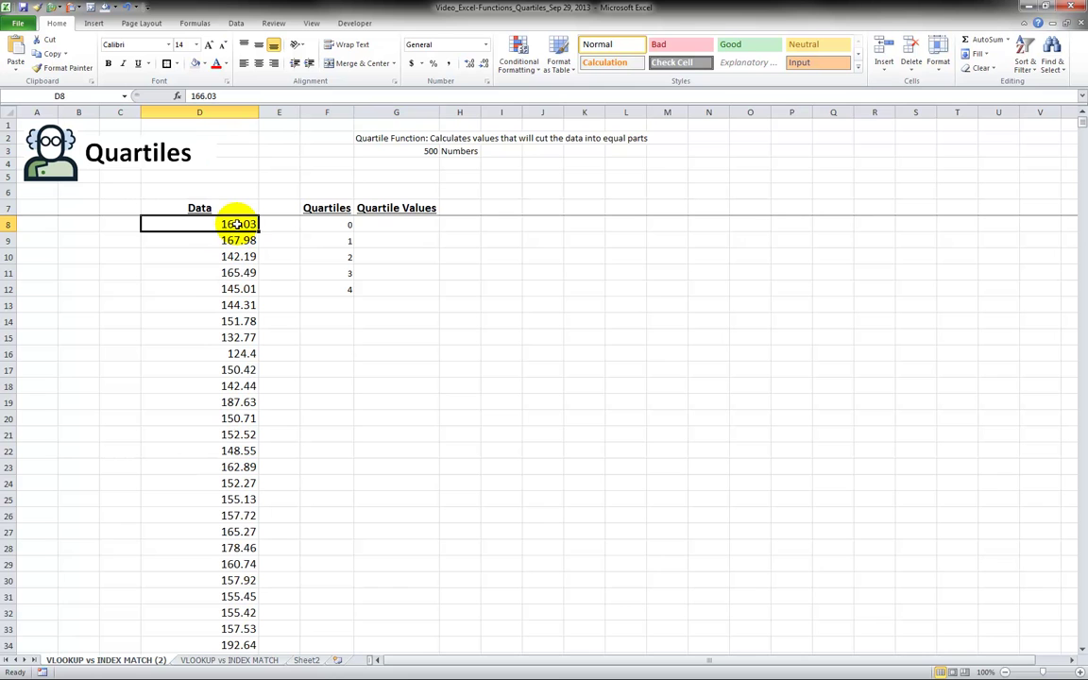
key("ctrl+Down")
scroll(251, 264, "down", 3)
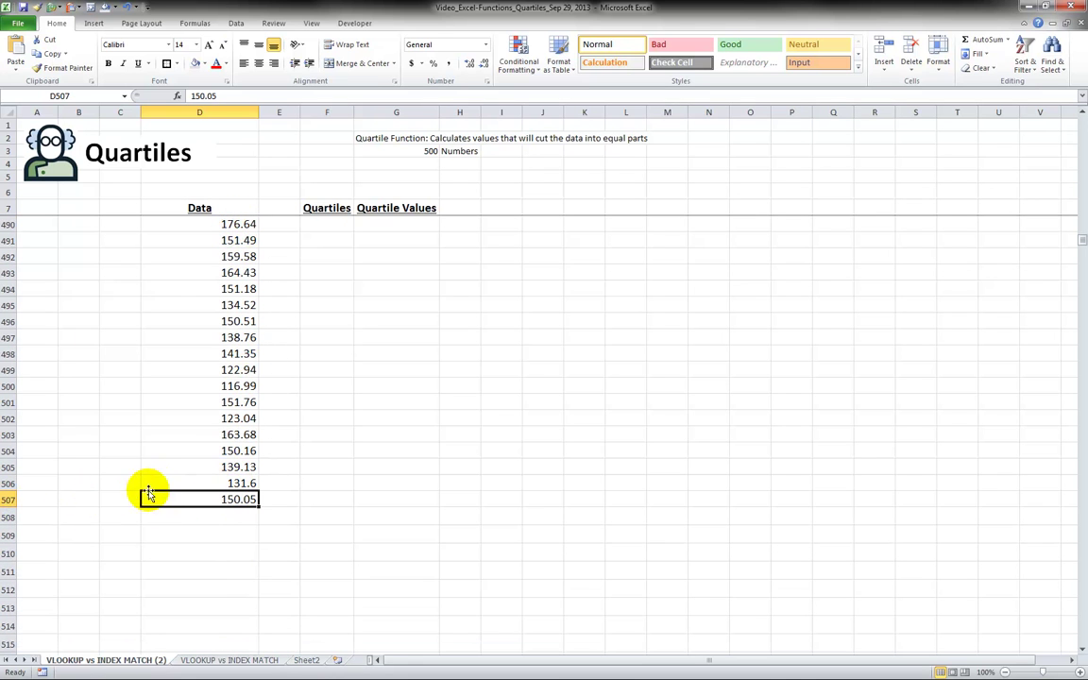
key("ctrl+Up")
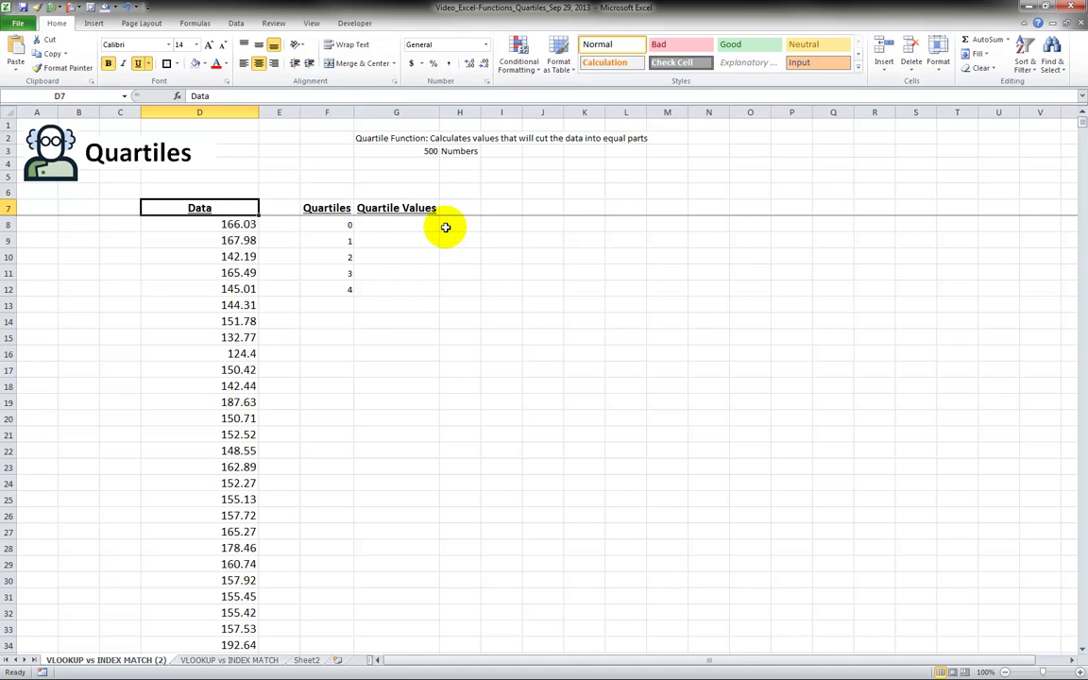
Begin a QUARTILE formula in G8 using the absolute data range $D$8:$D$507 as its array
left_click(386, 225)
type("=qu")
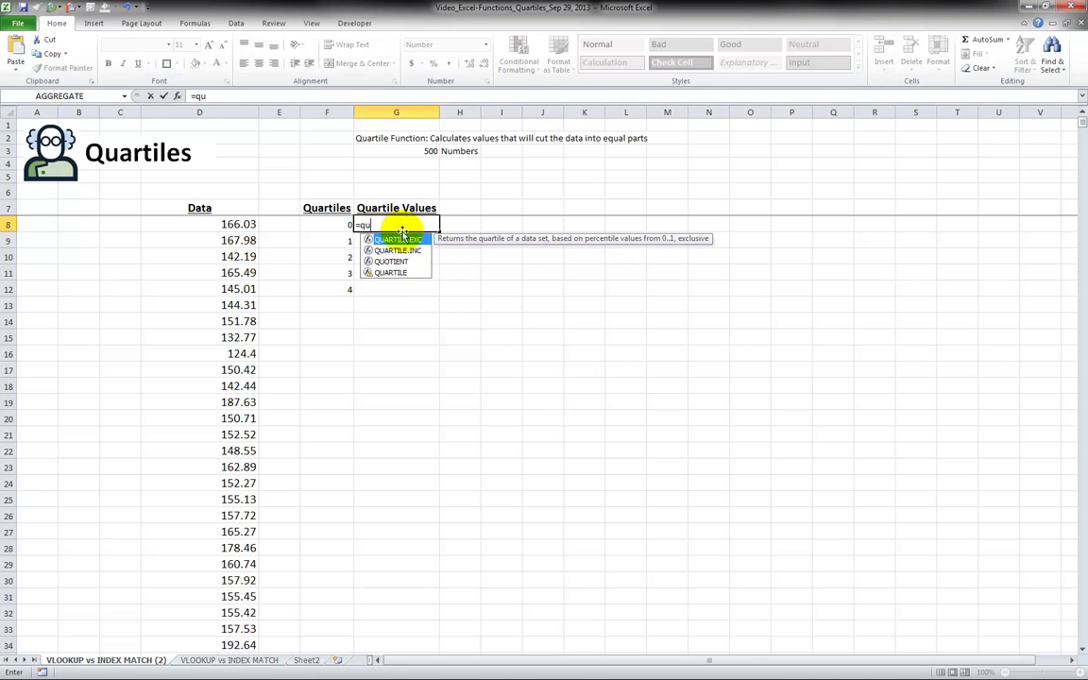
left_click(393, 273)
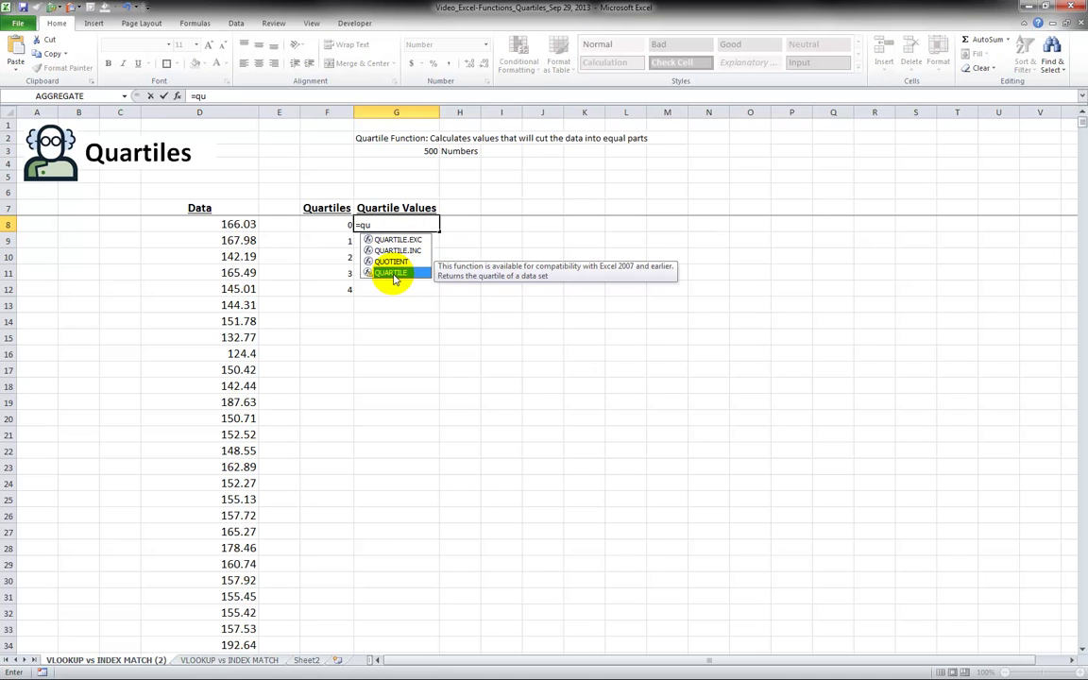
double_click(393, 273)
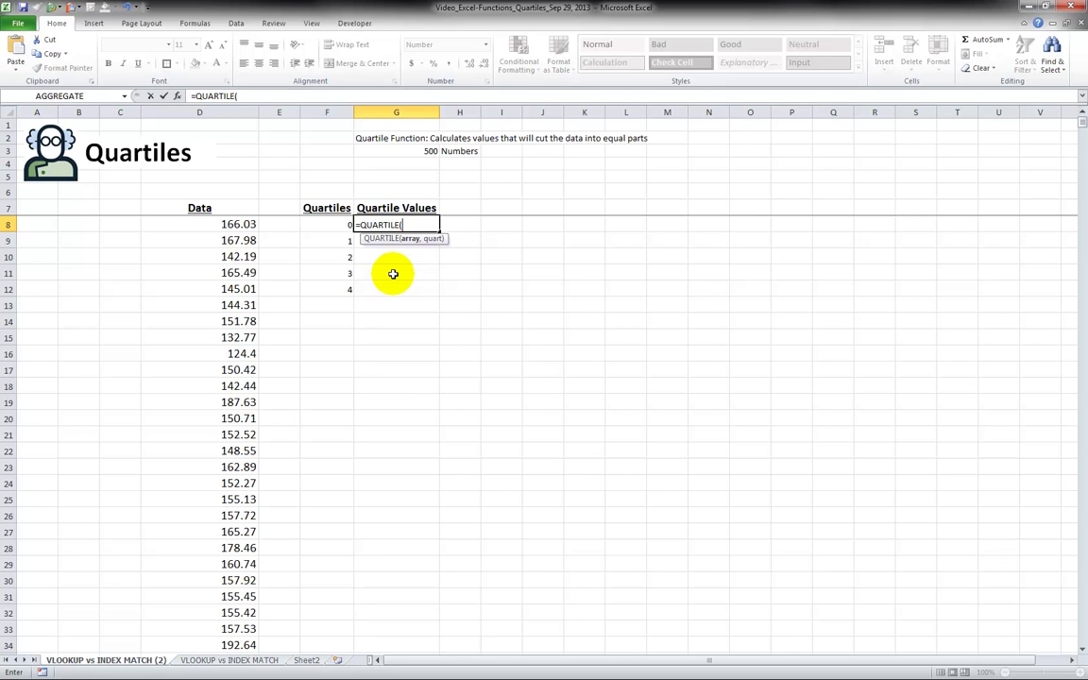
left_click(243, 225)
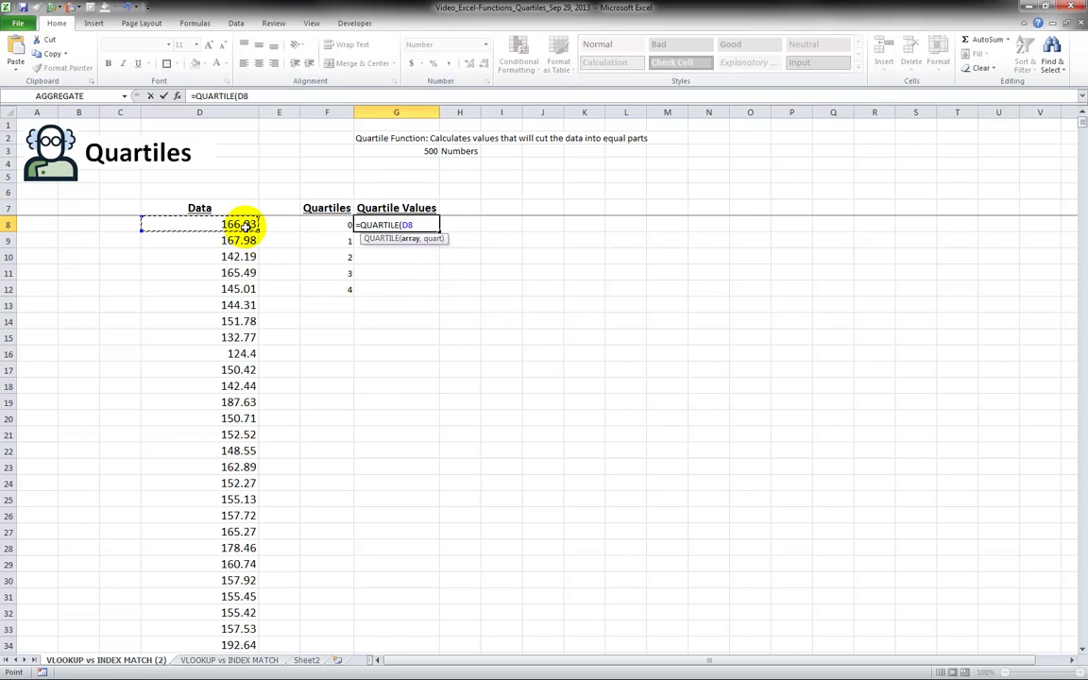
key("ctrl+shift+Down")
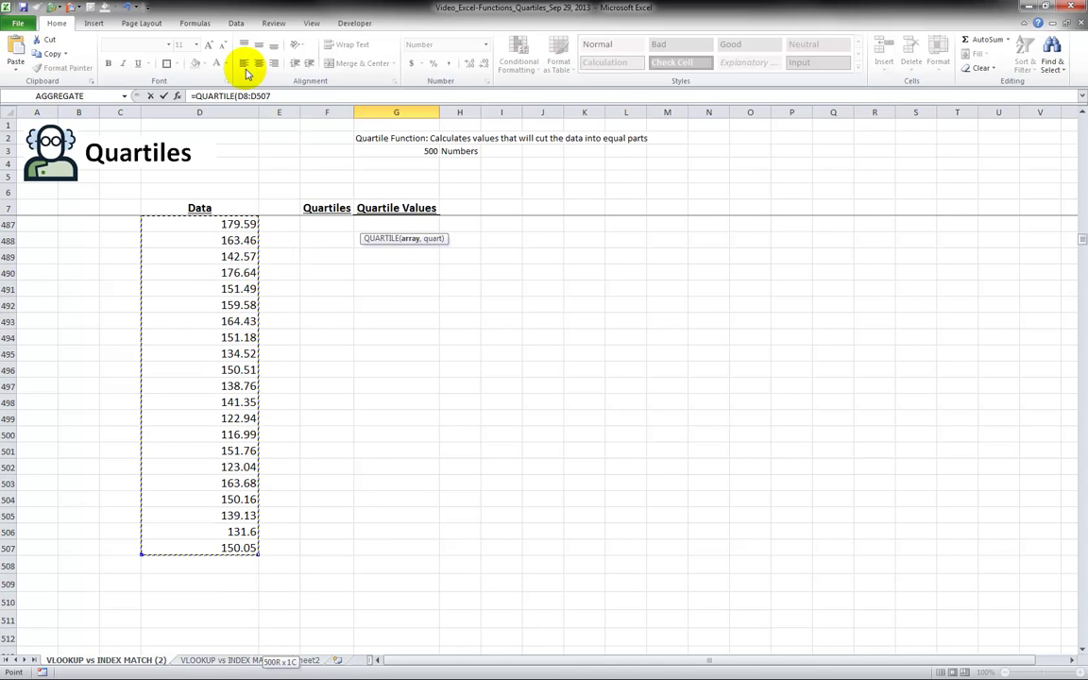
left_click(299, 96)
key("F4")
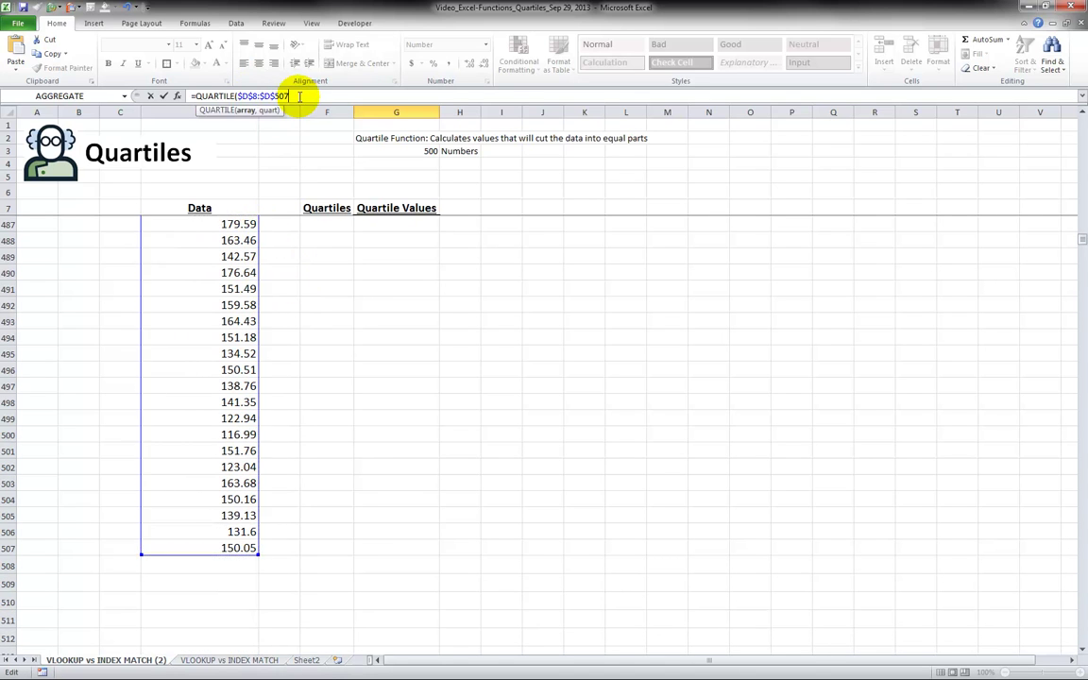
Complete the G8 QUARTILE formula with F8 as the quartile number
type(",")
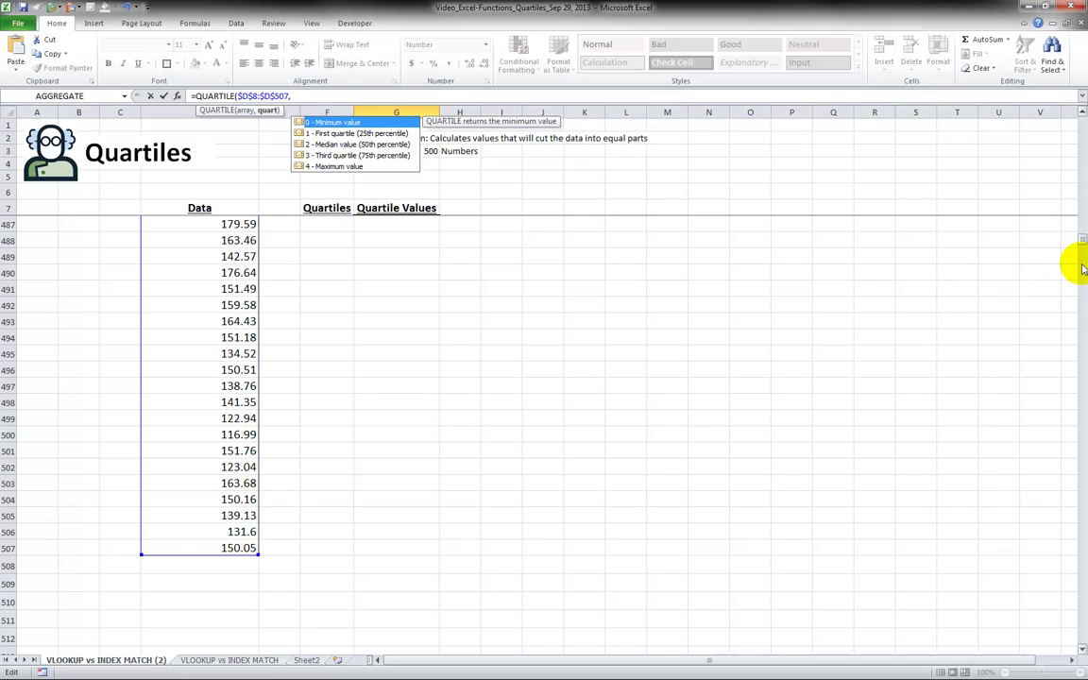
left_click_drag(1079, 237, 1076, 110)
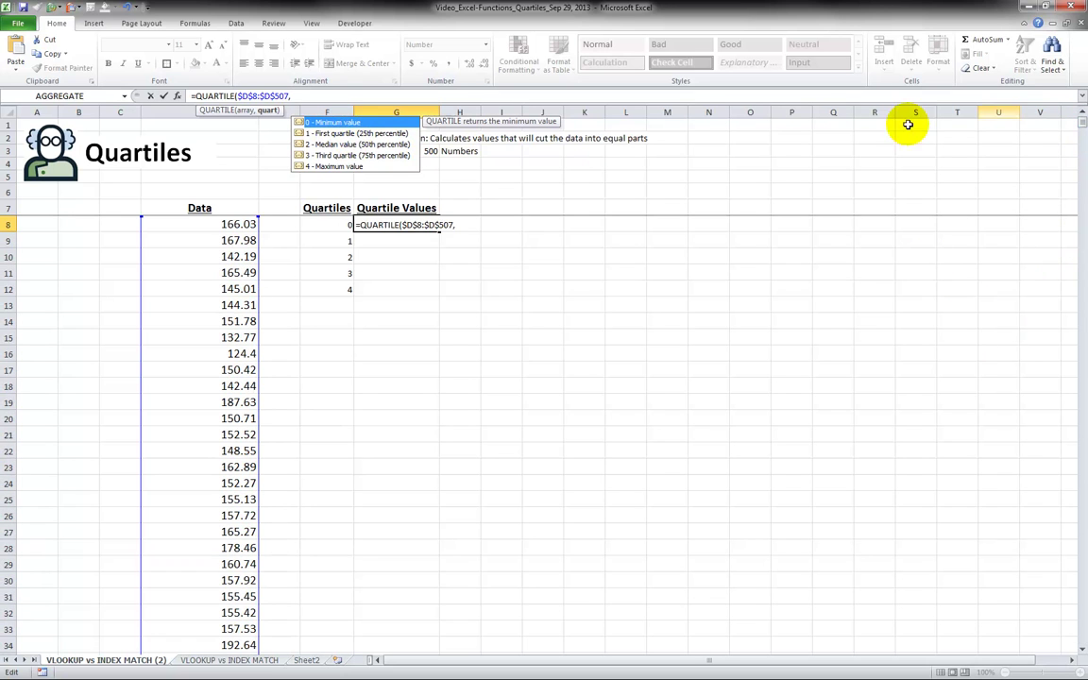
left_click(336, 226)
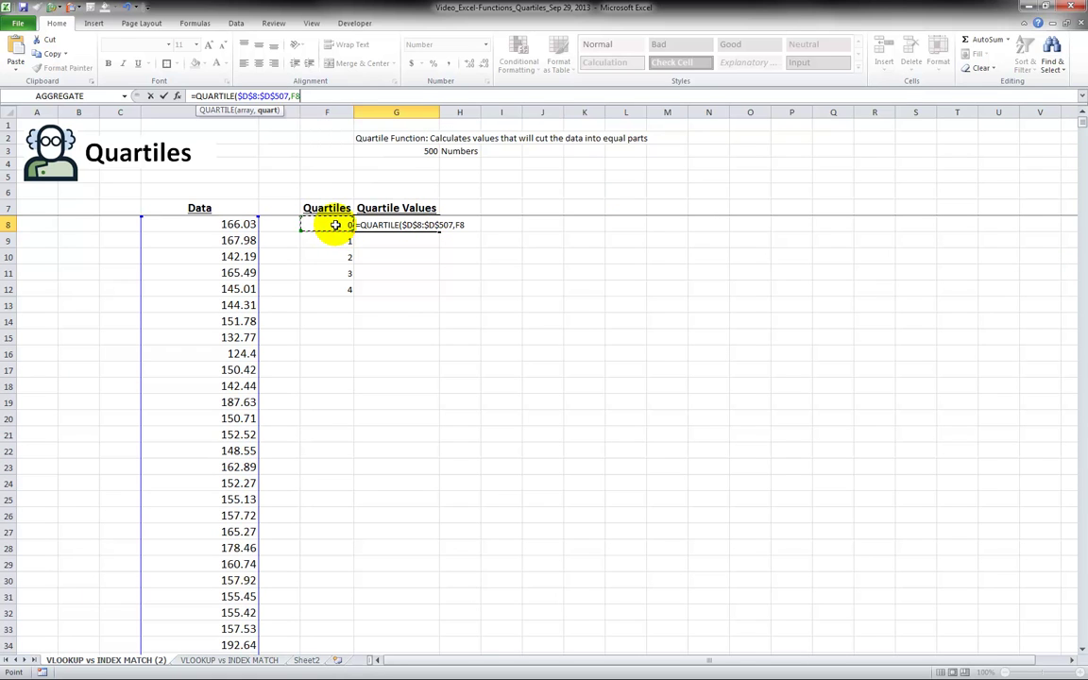
key("Return")
key("Up")
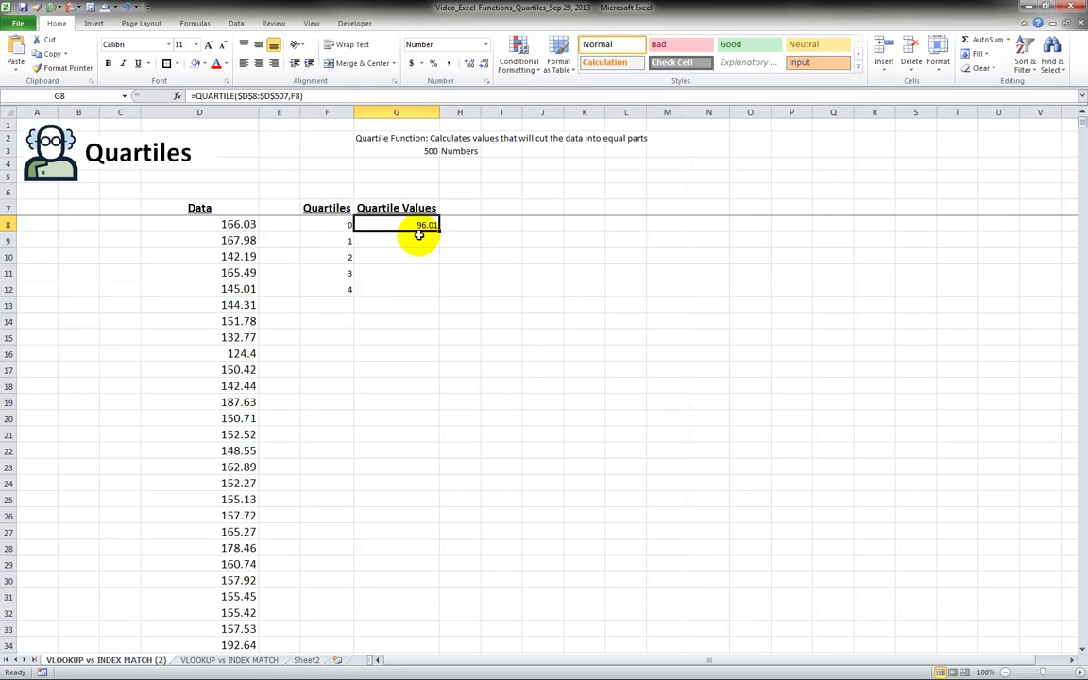
Copy the QUARTILE formula from G8 into G9 and compare the first two quartile values
left_click(346, 251)
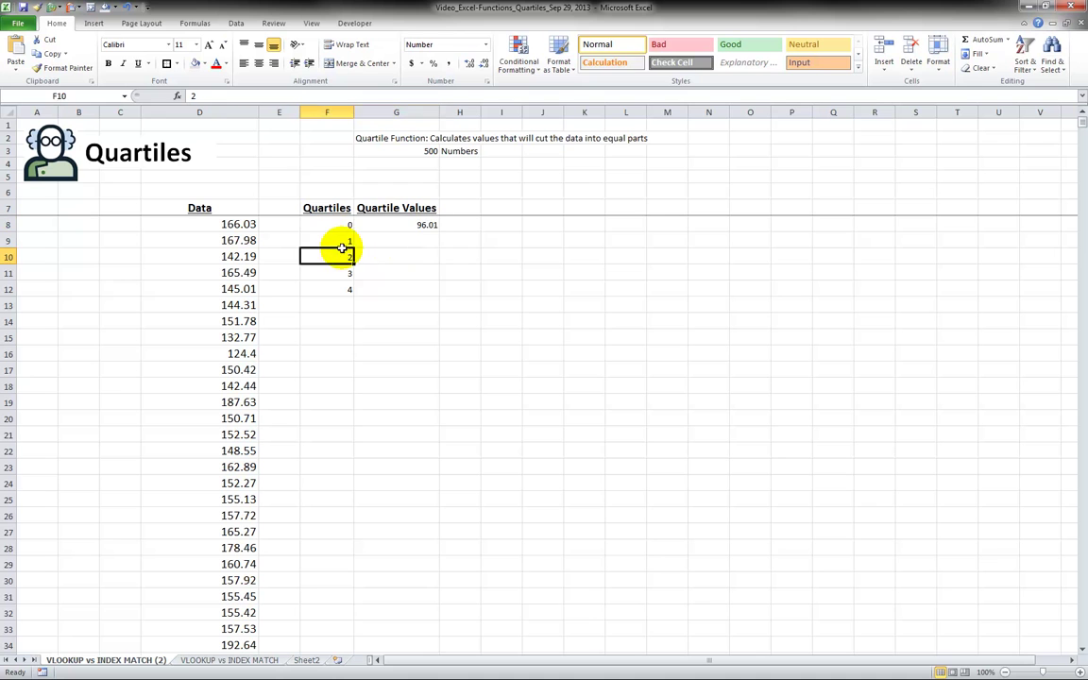
left_click(408, 227)
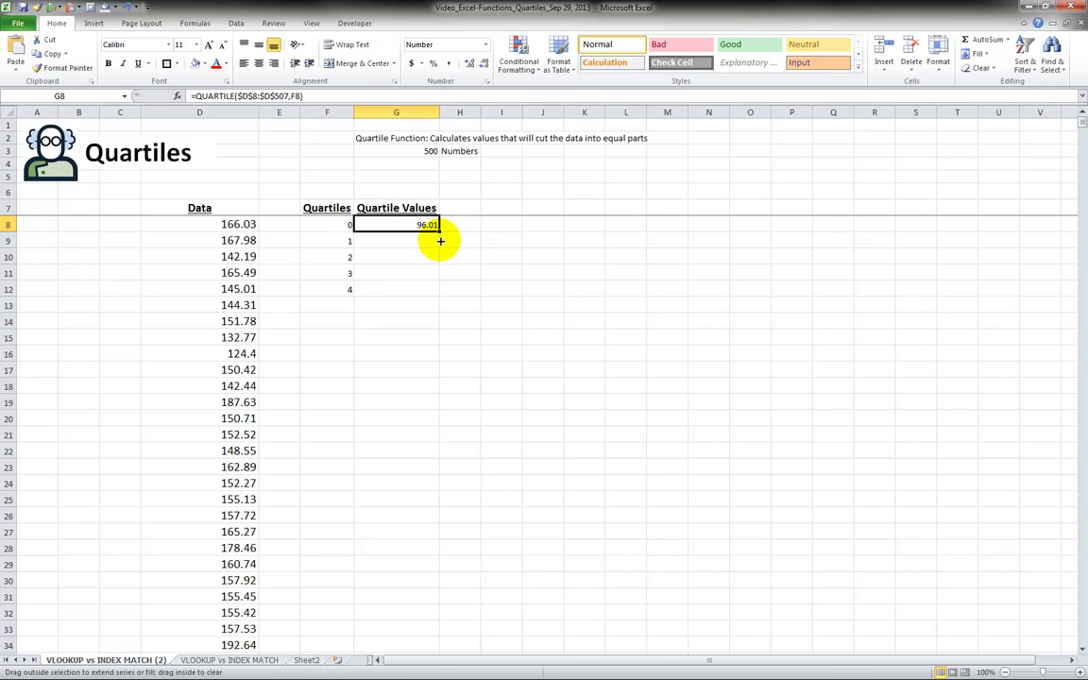
left_click_drag(439, 238, 433, 247)
left_click(429, 242)
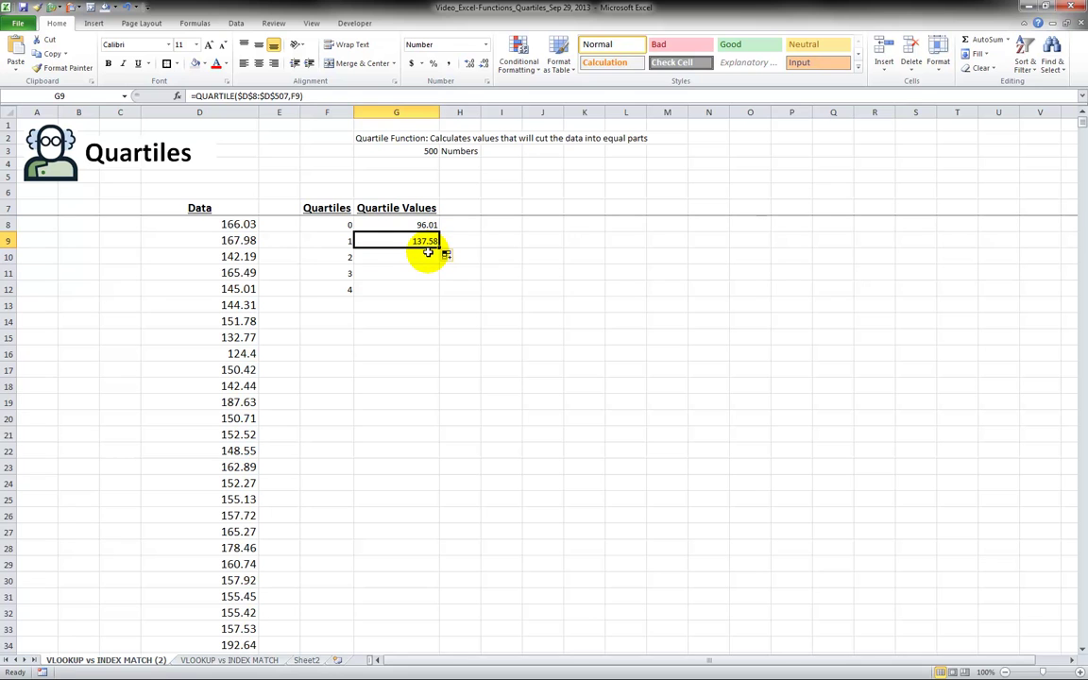
left_click(422, 224)
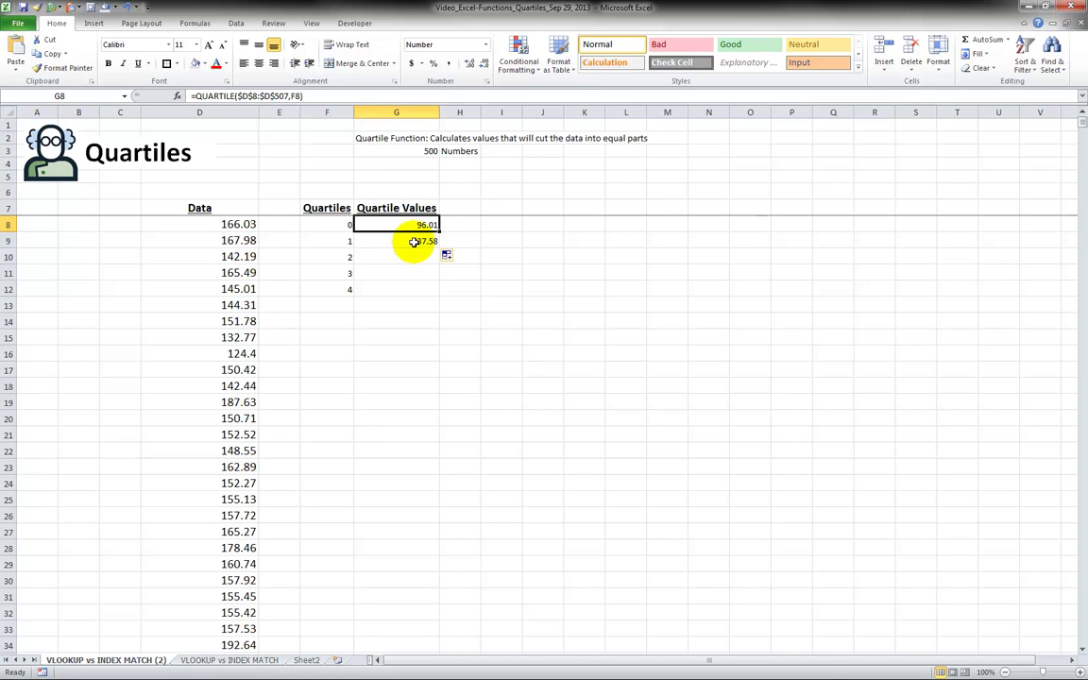
mouse_move(373, 223)
left_mouse_down()
mouse_move(413, 243)
mouse_move(397, 241)
left_mouse_up()
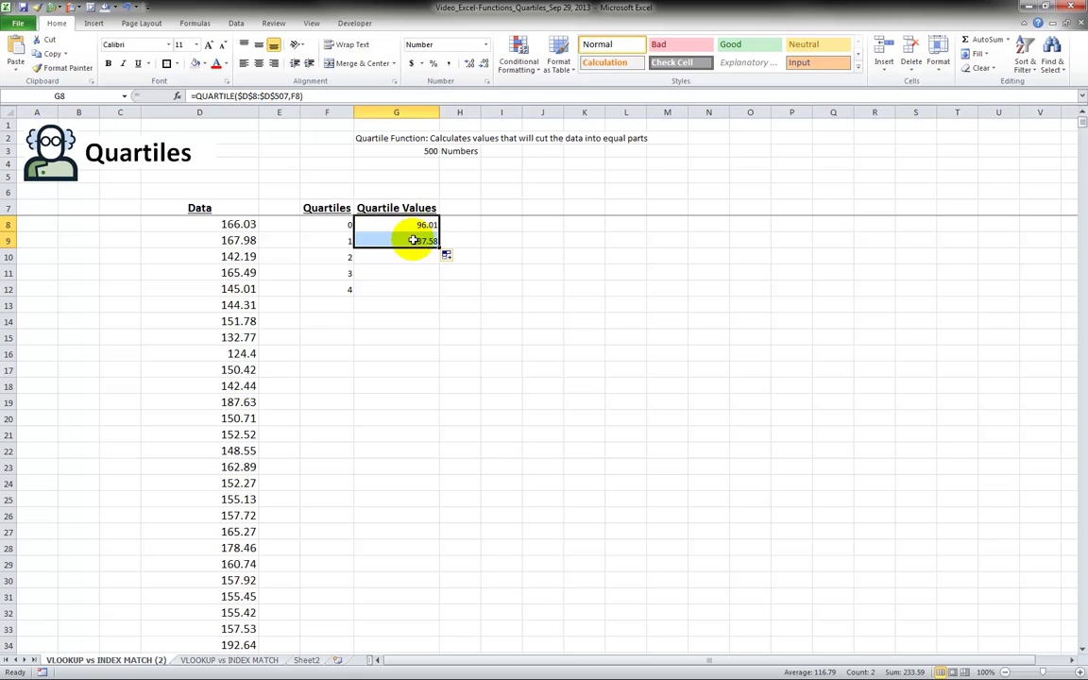
Extend the QUARTILE formula from G9 down through G12, one row at a time, for quartiles 2, 3 and 4
left_click(422, 239)
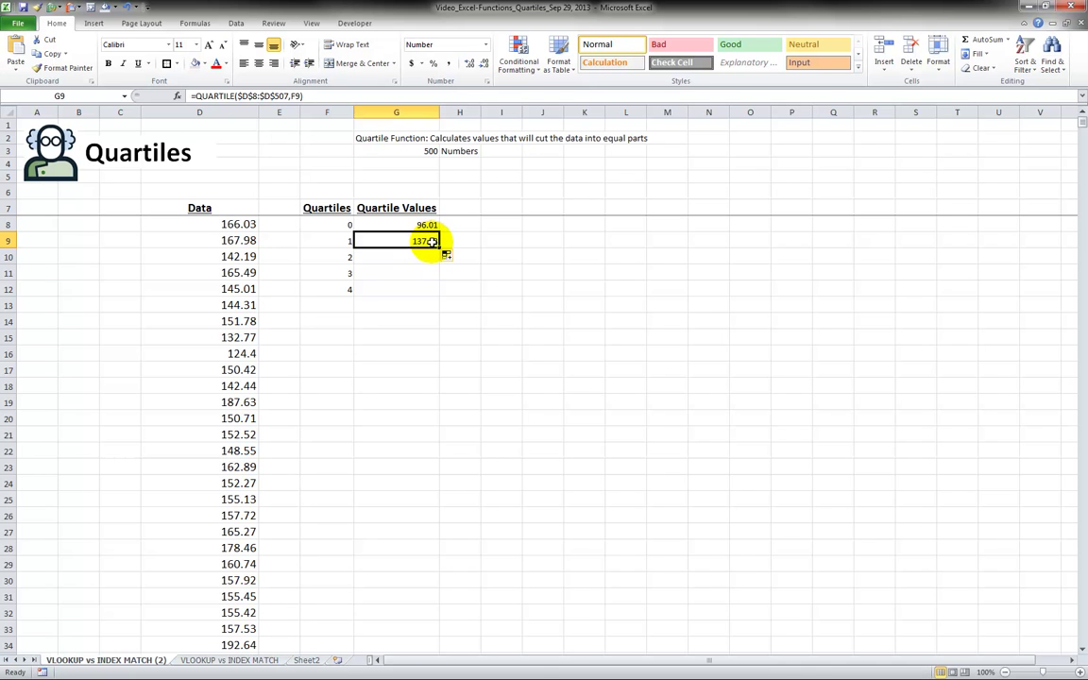
mouse_move(439, 248)
left_mouse_down()
mouse_move(437, 263)
mouse_move(420, 242)
mouse_move(428, 253)
left_mouse_up()
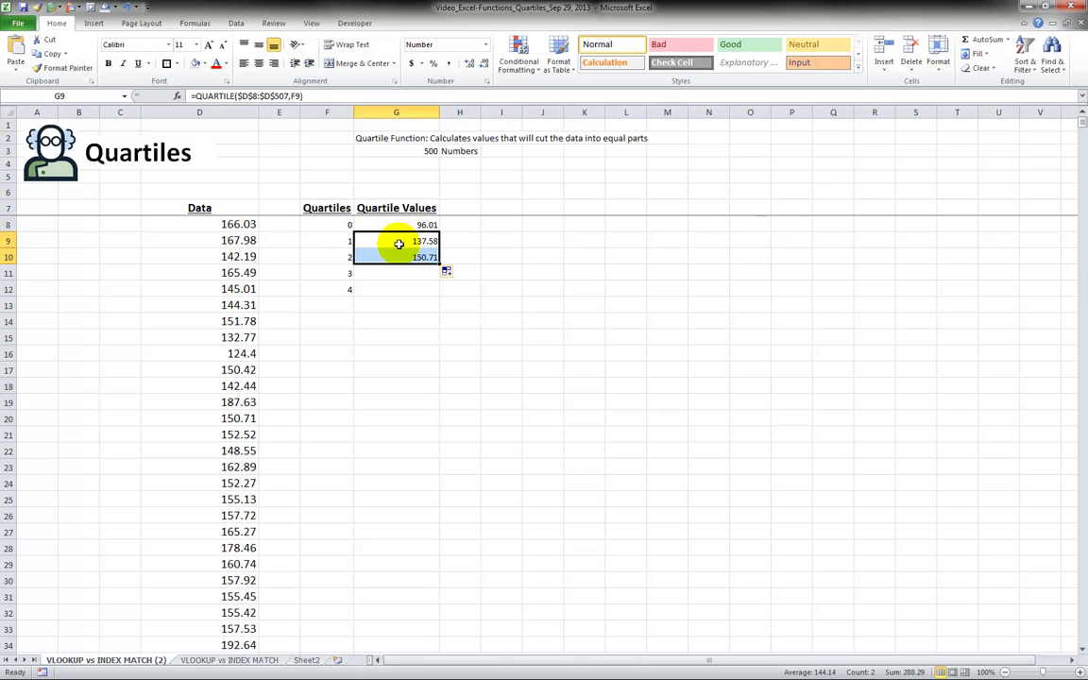
left_click(412, 258)
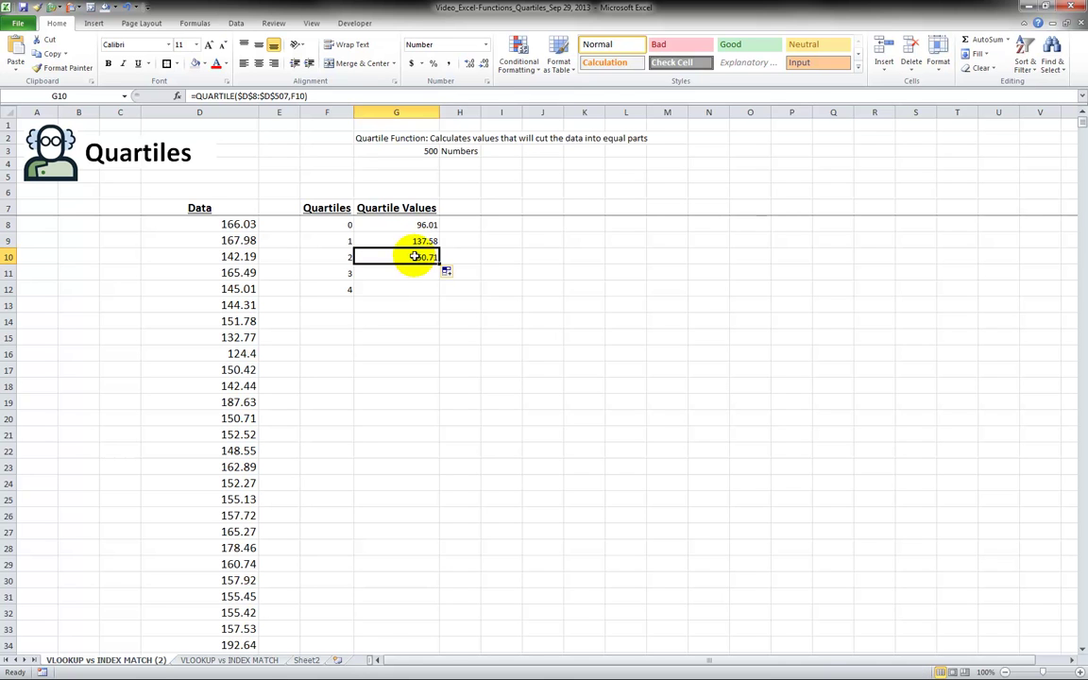
left_click_drag(439, 264, 445, 273)
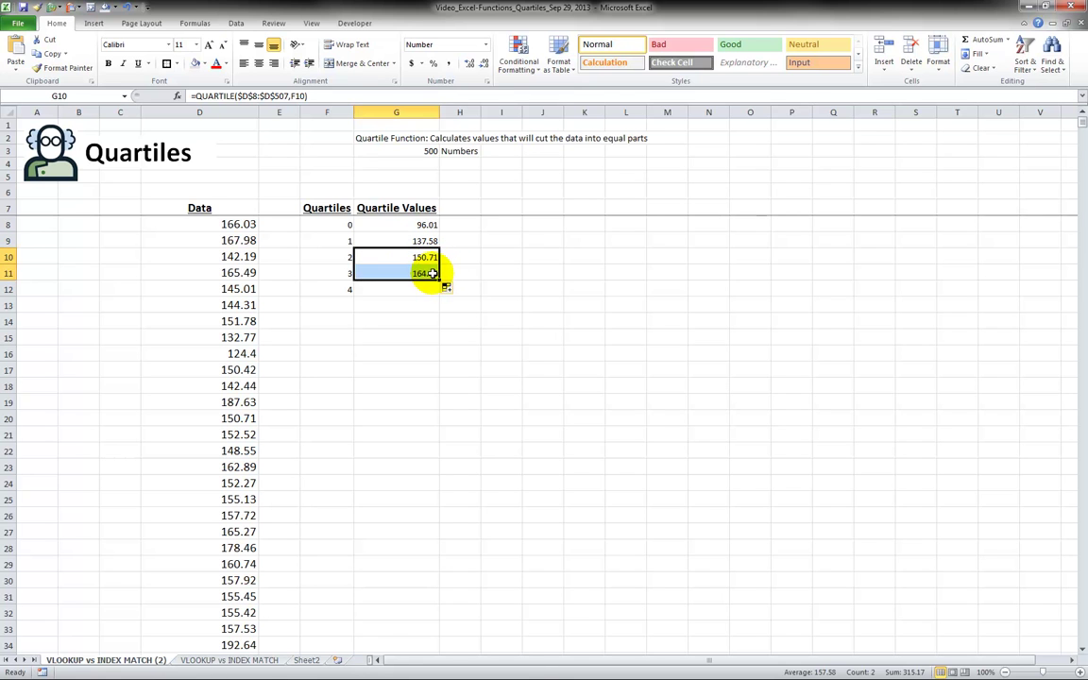
left_click(431, 273)
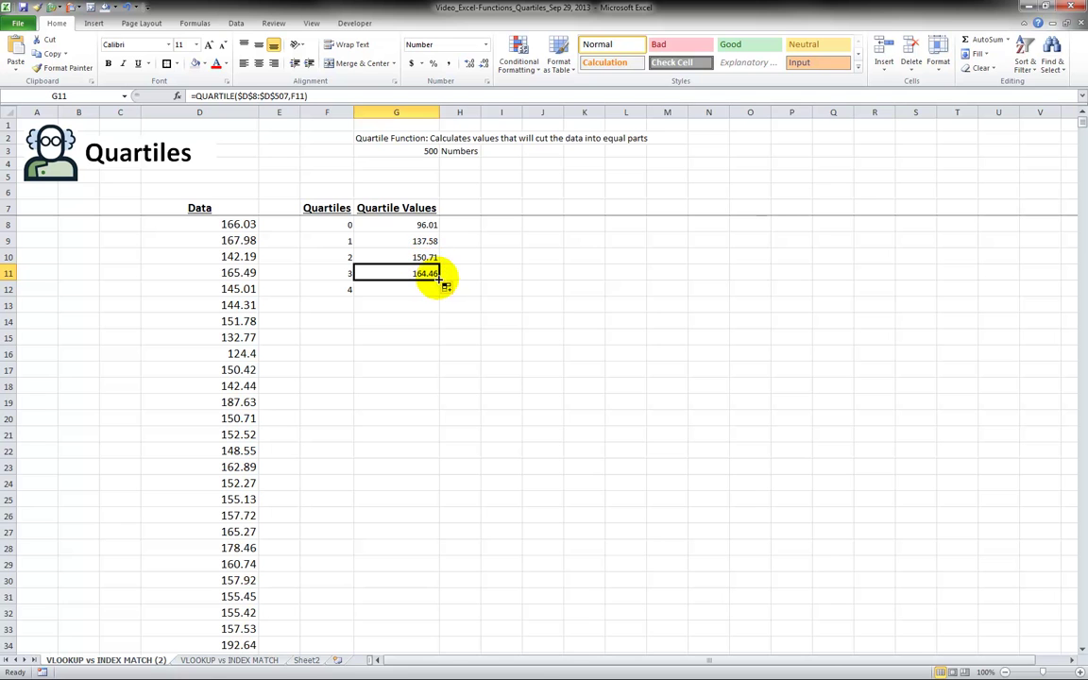
left_click_drag(442, 283, 444, 298)
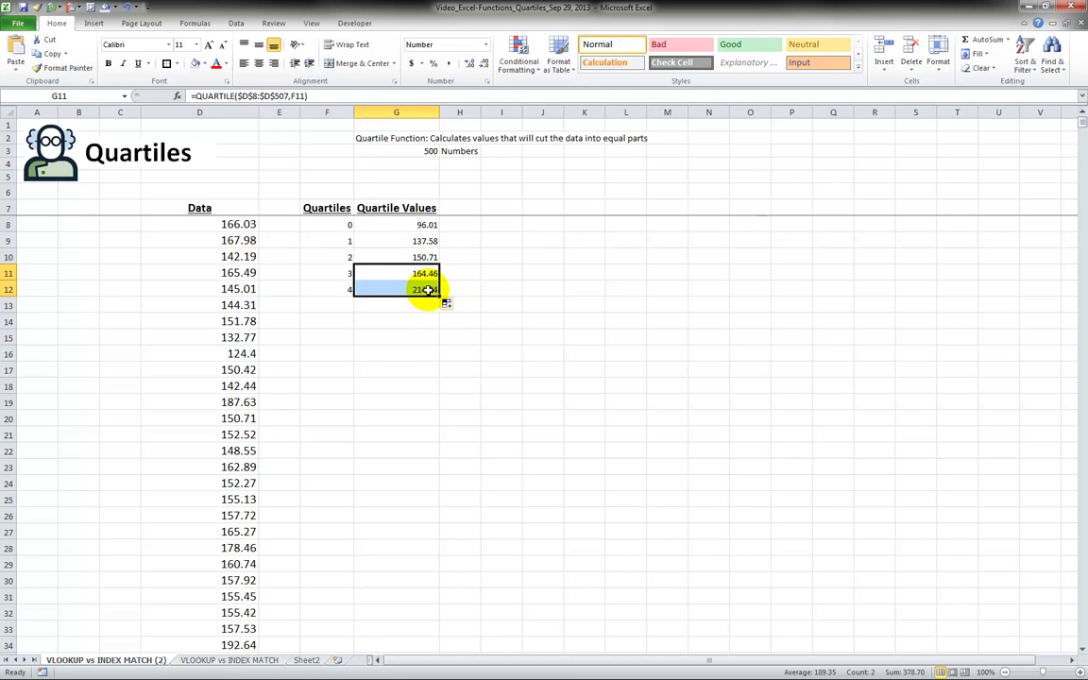
left_click(424, 275)
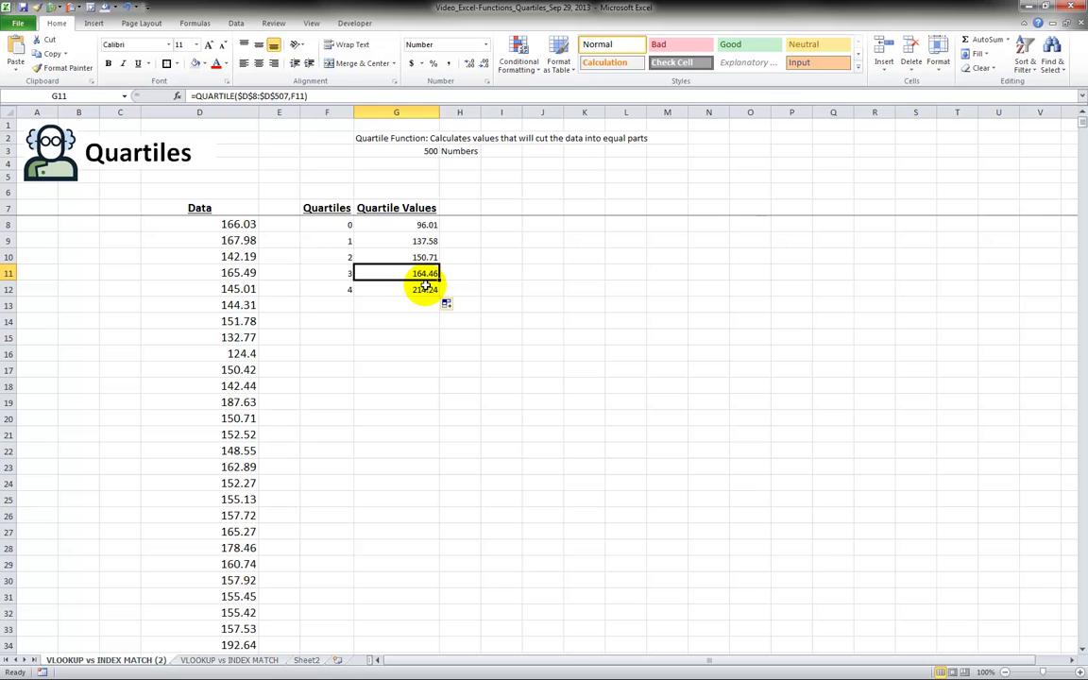
left_click(425, 291, "shift")
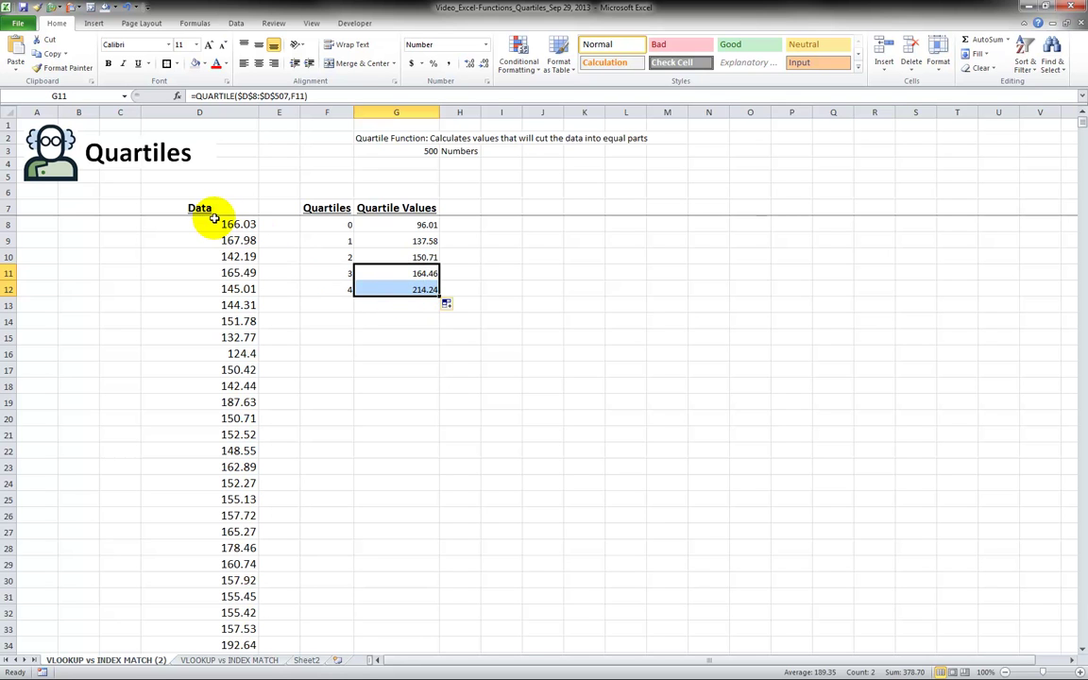
left_click(212, 210)
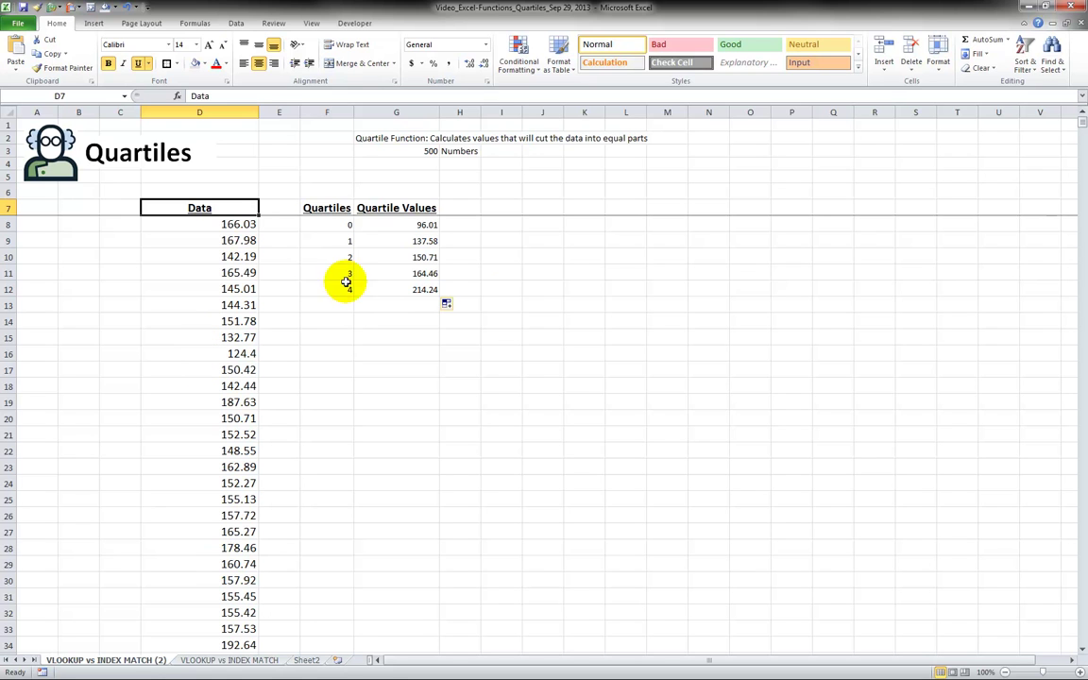
Begin a COUNTIFS formula in H8 using the absolute data range $D$8:$D$507 as its first criteria range
left_click(469, 224)
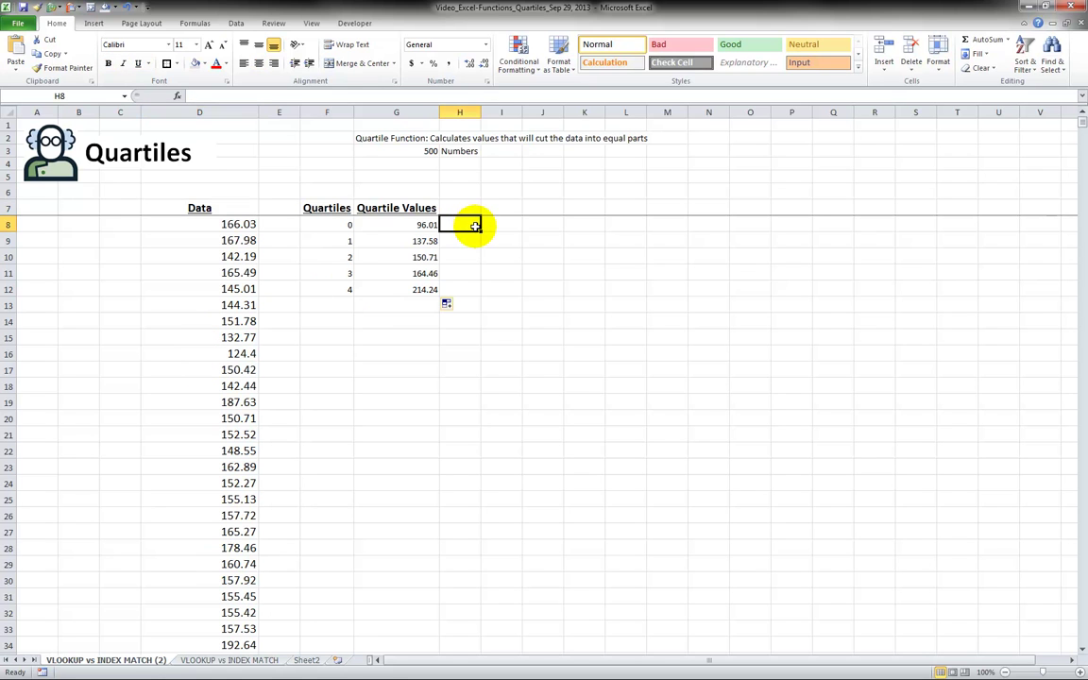
type("=cou")
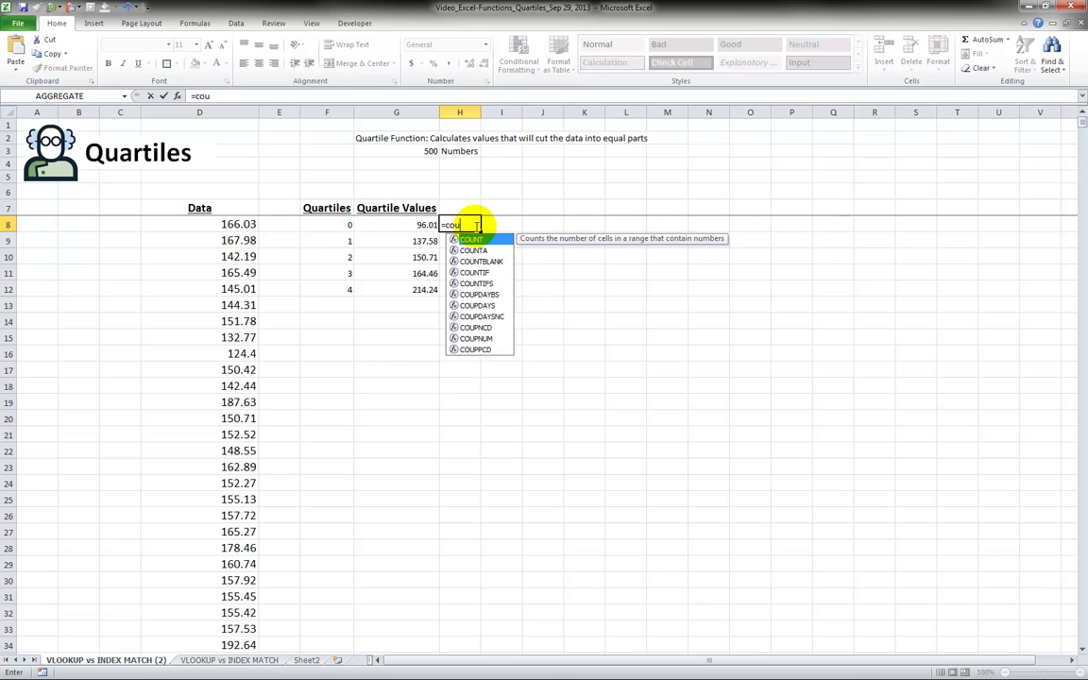
type("ntifs(")
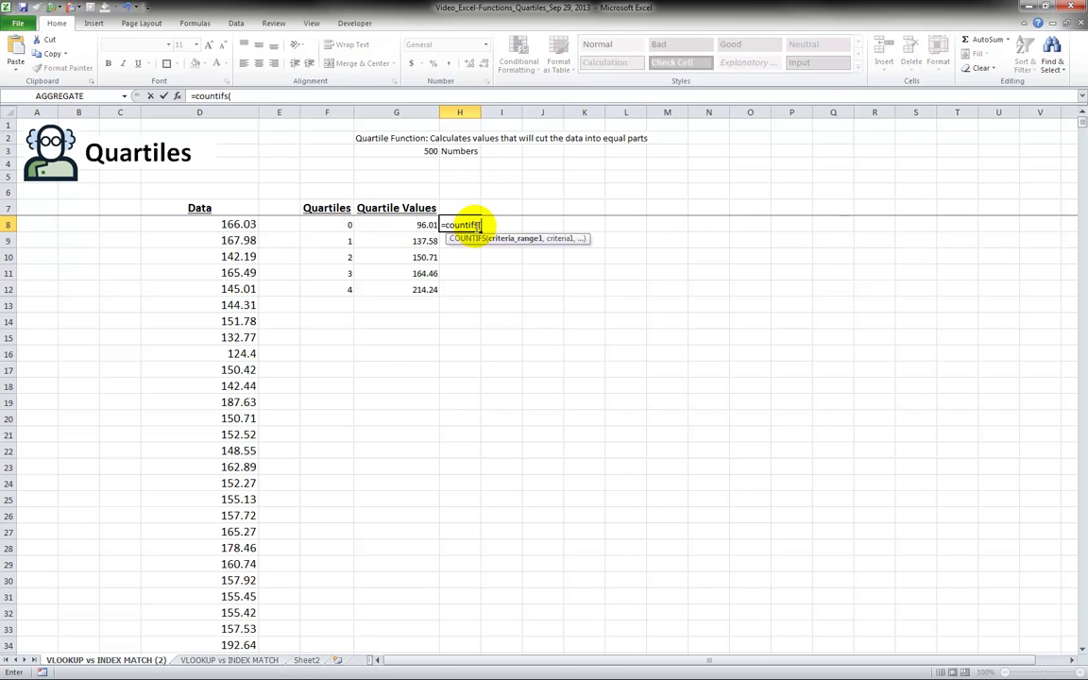
left_click(234, 224)
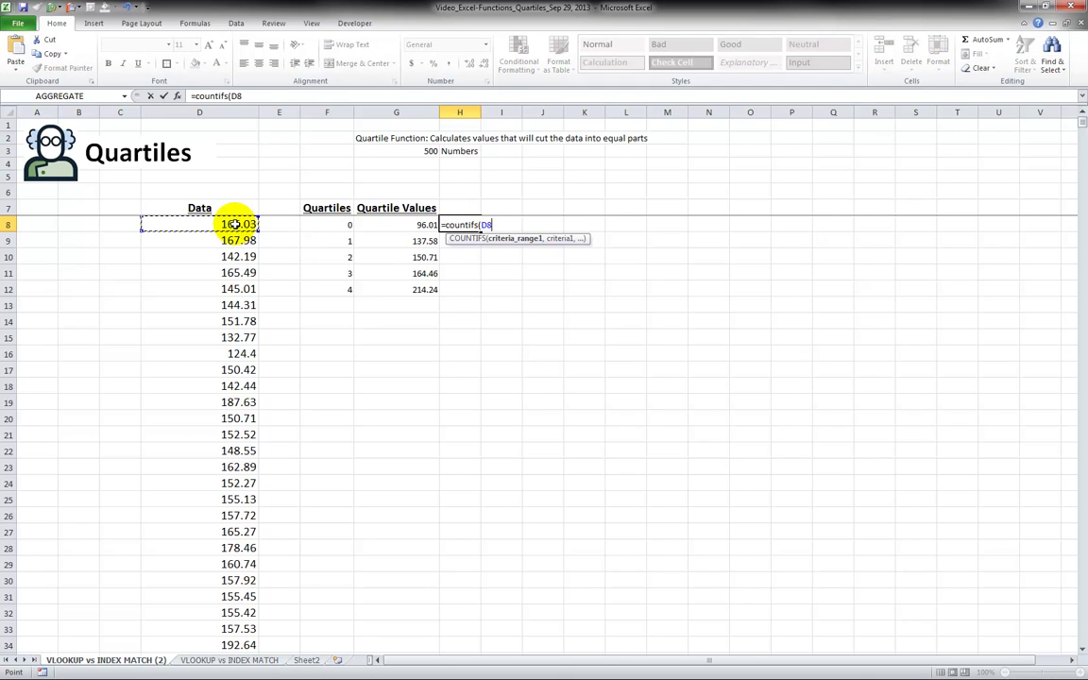
key("ctrl+shift+Down")
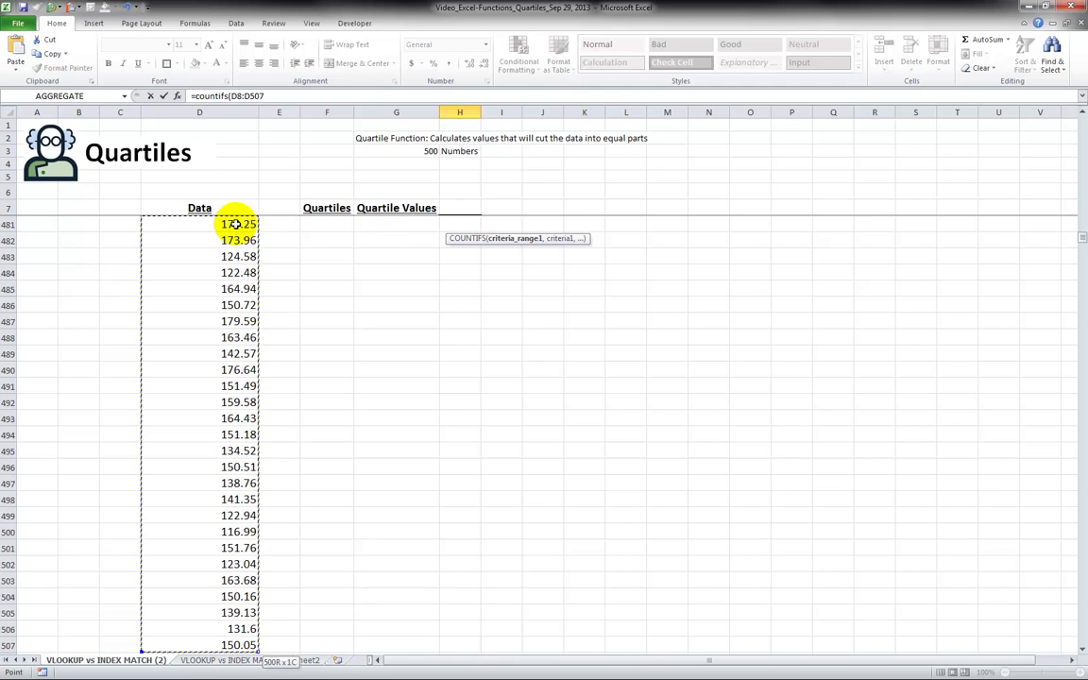
key("F4")
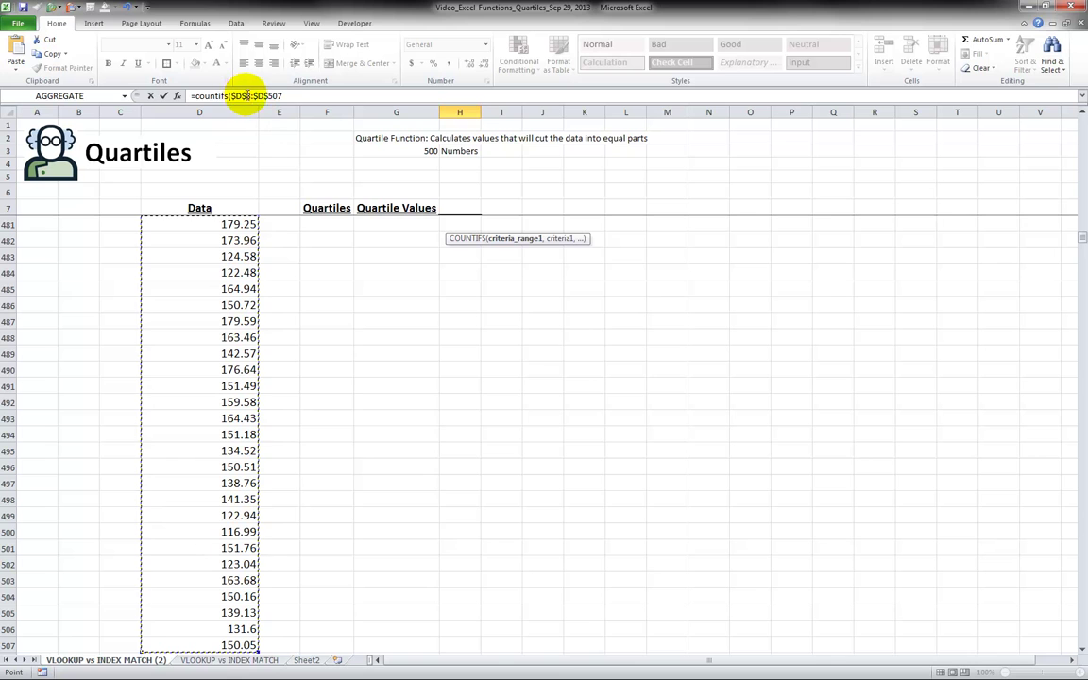
left_click(284, 95)
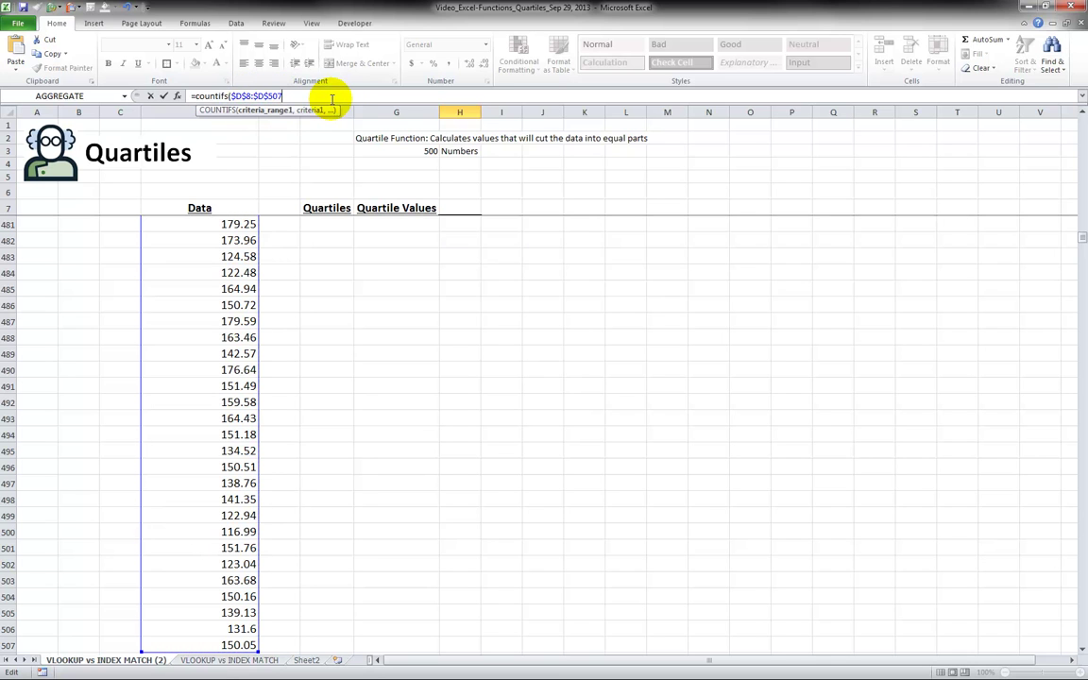
type(",")
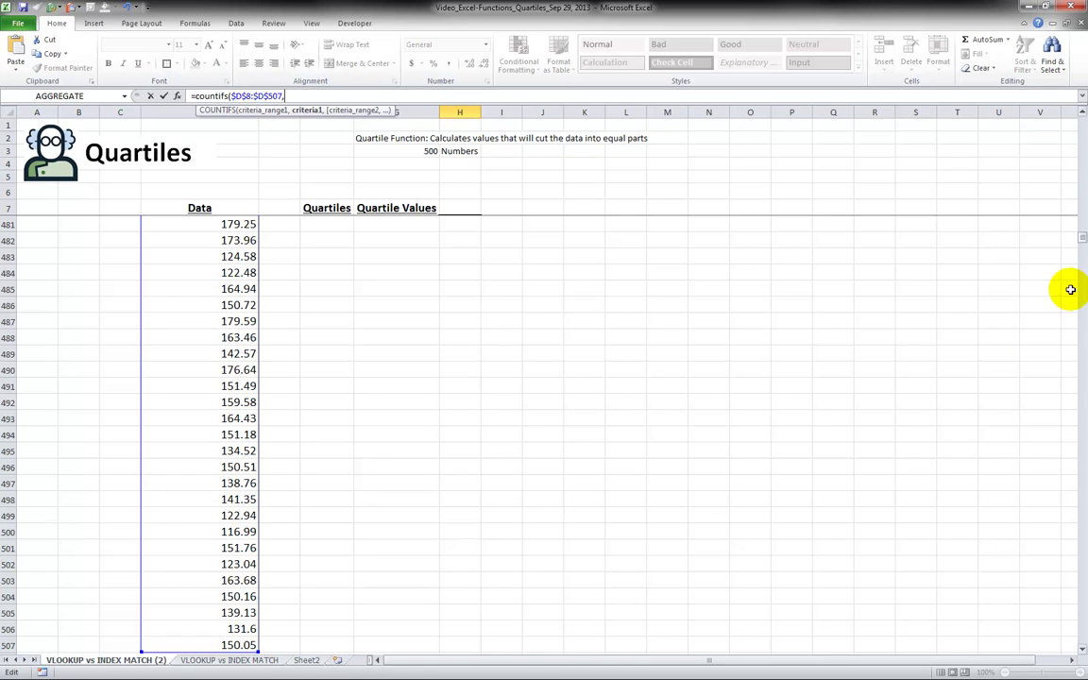
Set the first criterion of the H8 COUNTIFS formula to ">="&G8
left_click_drag(1081, 238, 1076, 110)
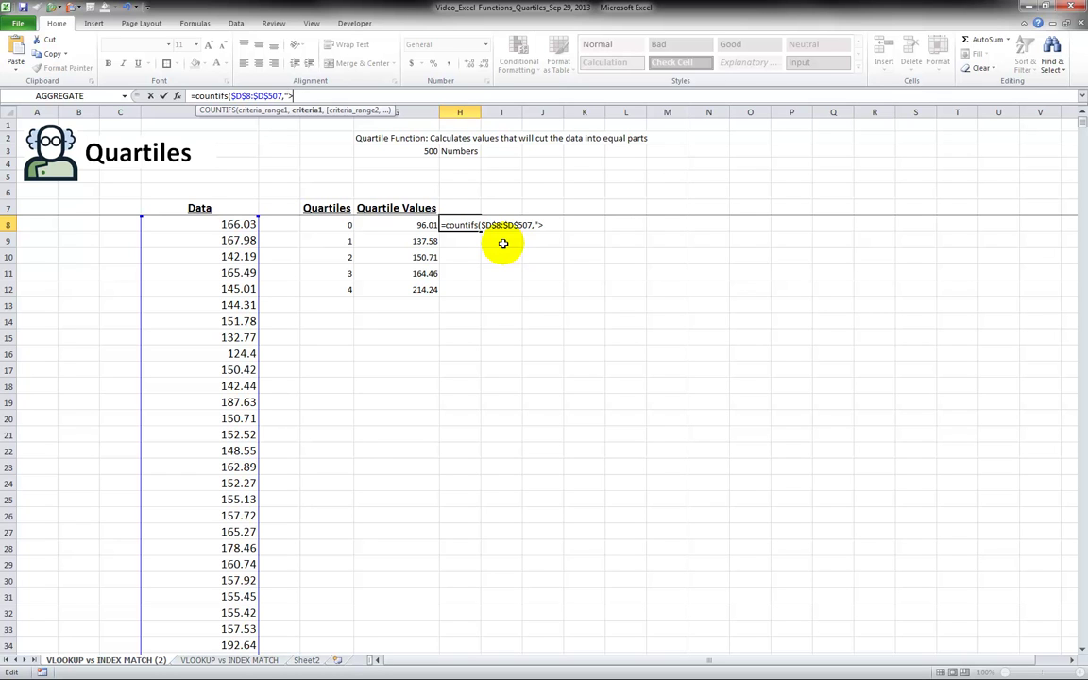
type("&")
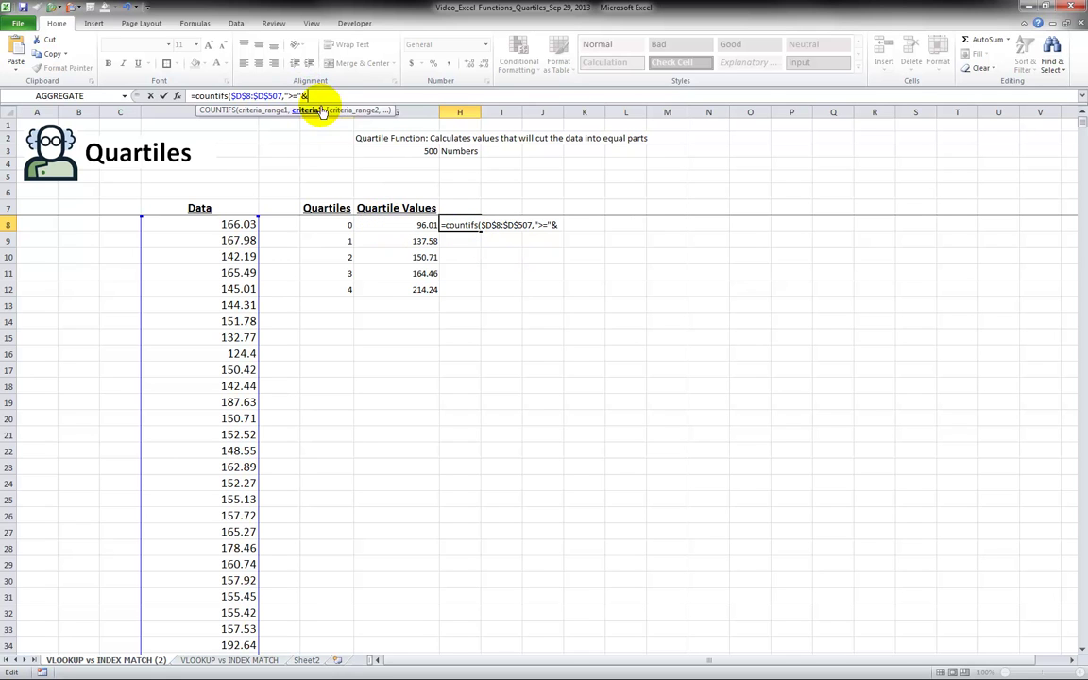
left_click(391, 224)
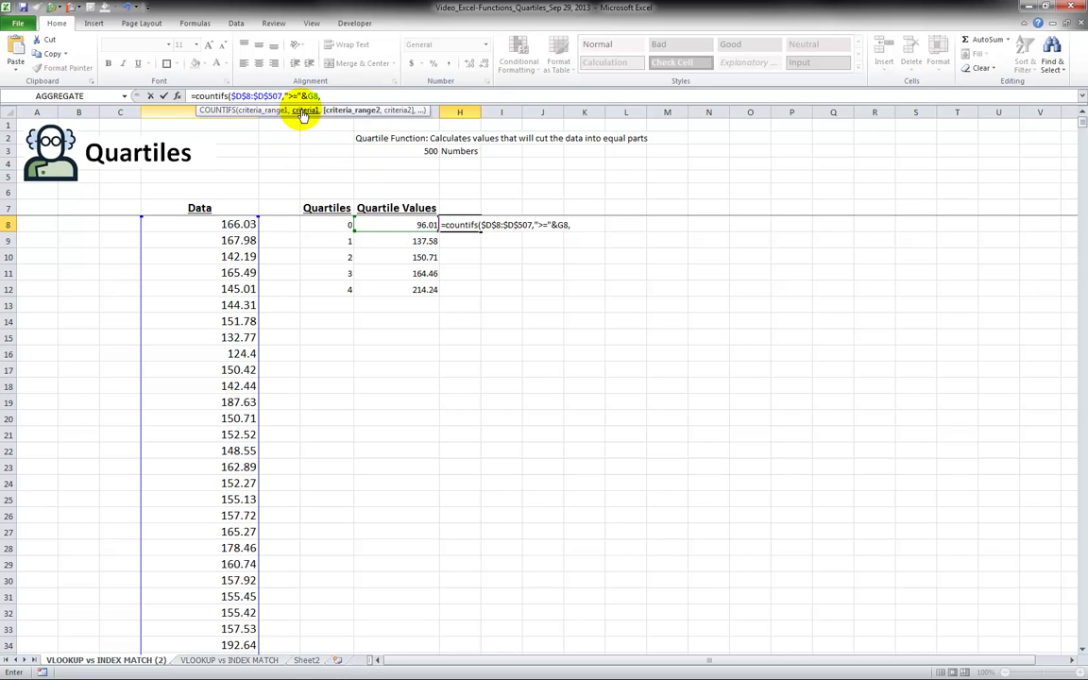
Reuse $D$8:$D$507 as the second criteria range in H8 and complete the COUNTIFS formula with the criterion "<"&G9
left_click_drag(283, 95, 231, 96)
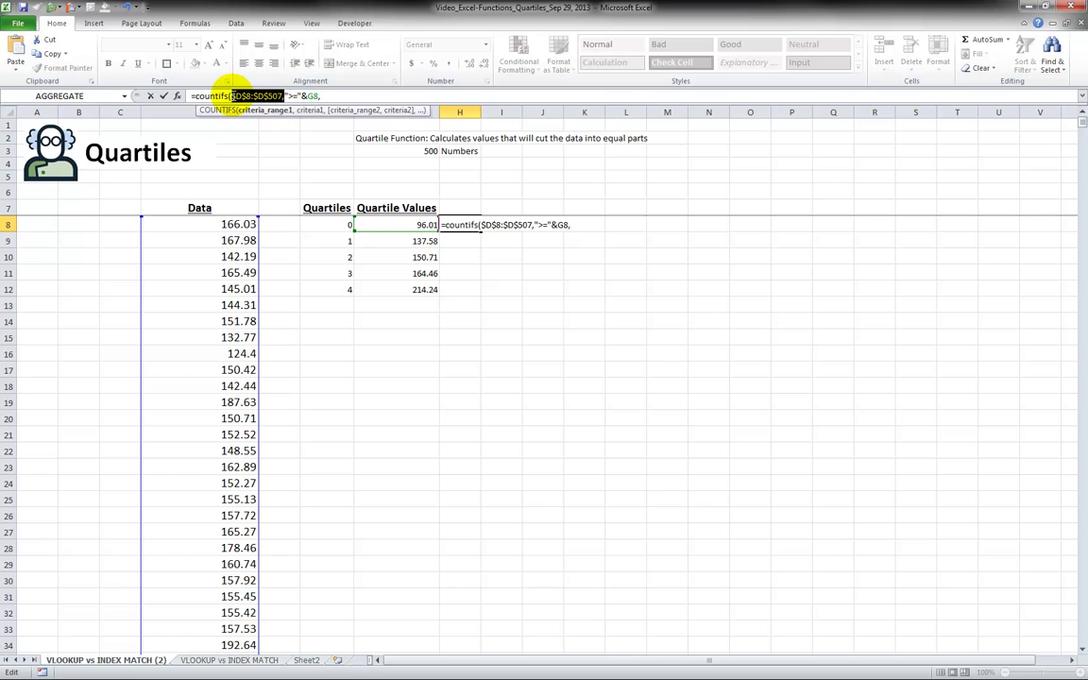
key("ctrl+c")
left_click(326, 95)
key("ctrl+v")
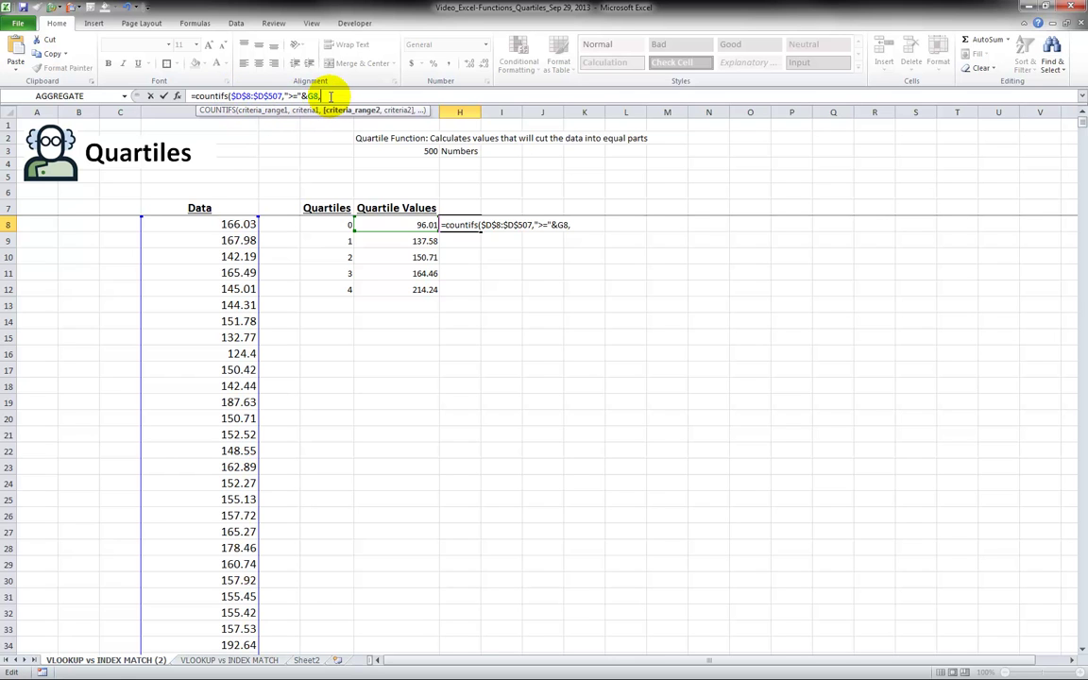
type(",")
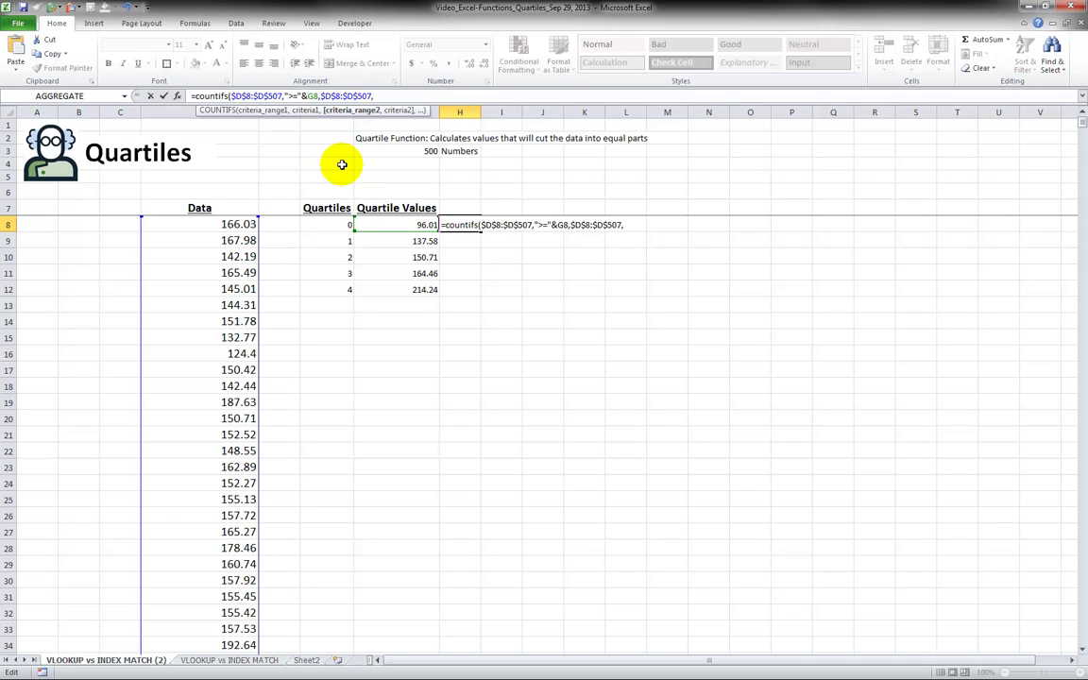
type("\"")
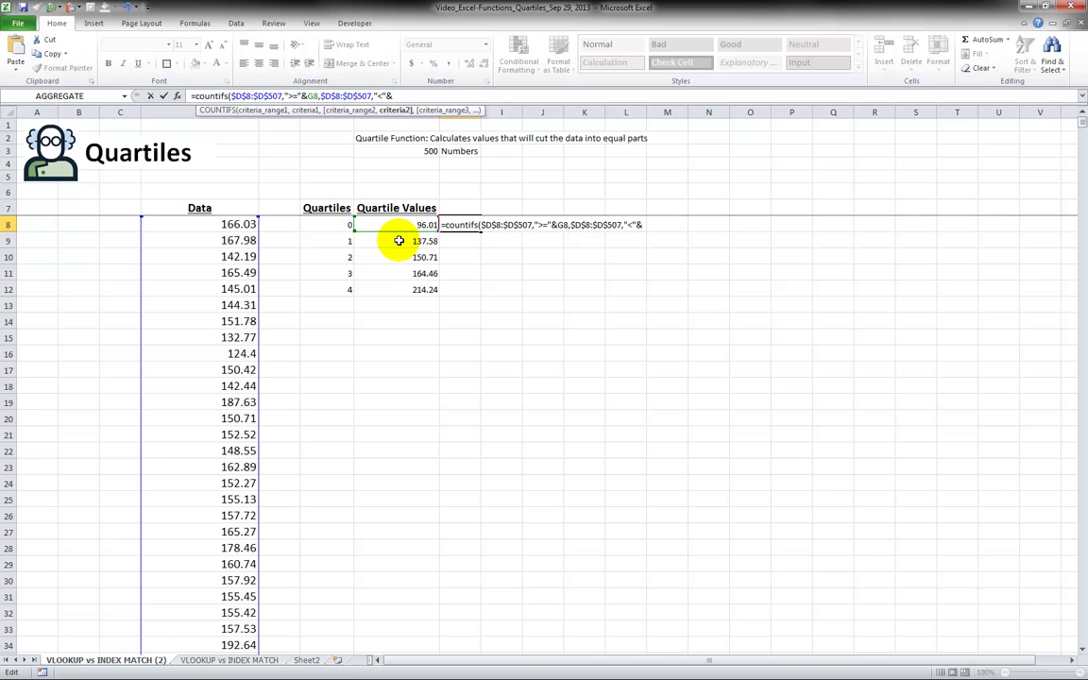
type("<\"&")
left_click(399, 241)
key("Return")
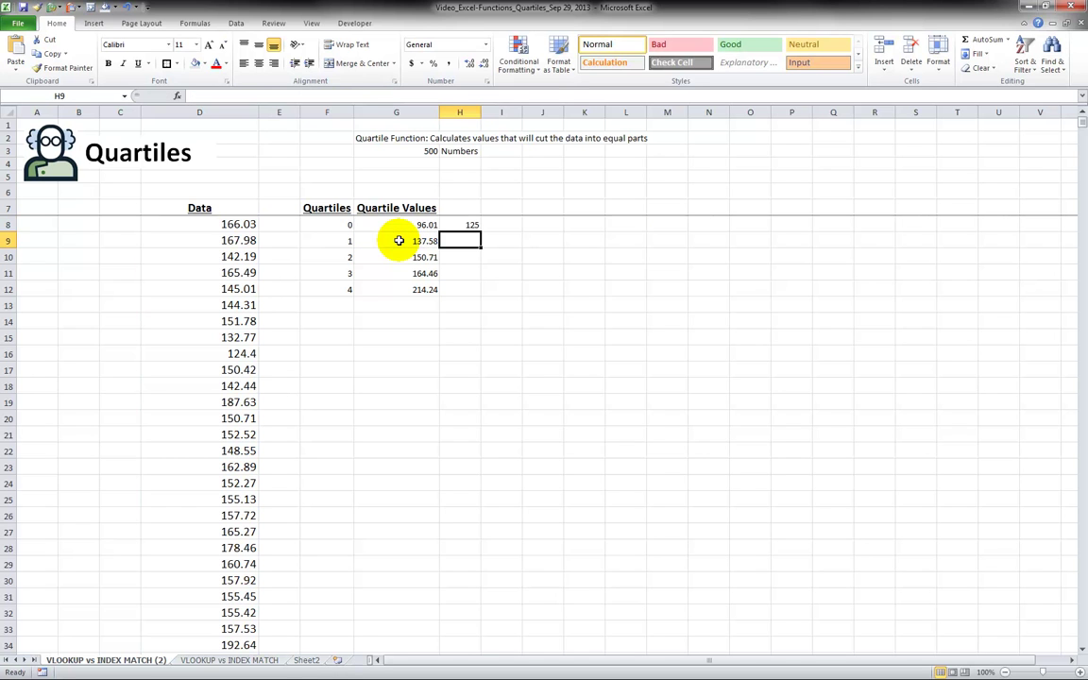
Check the H8 count against the limits in G8:G9 and move its COUNTIFS formula to H9, beside quartile 1
key("Up")
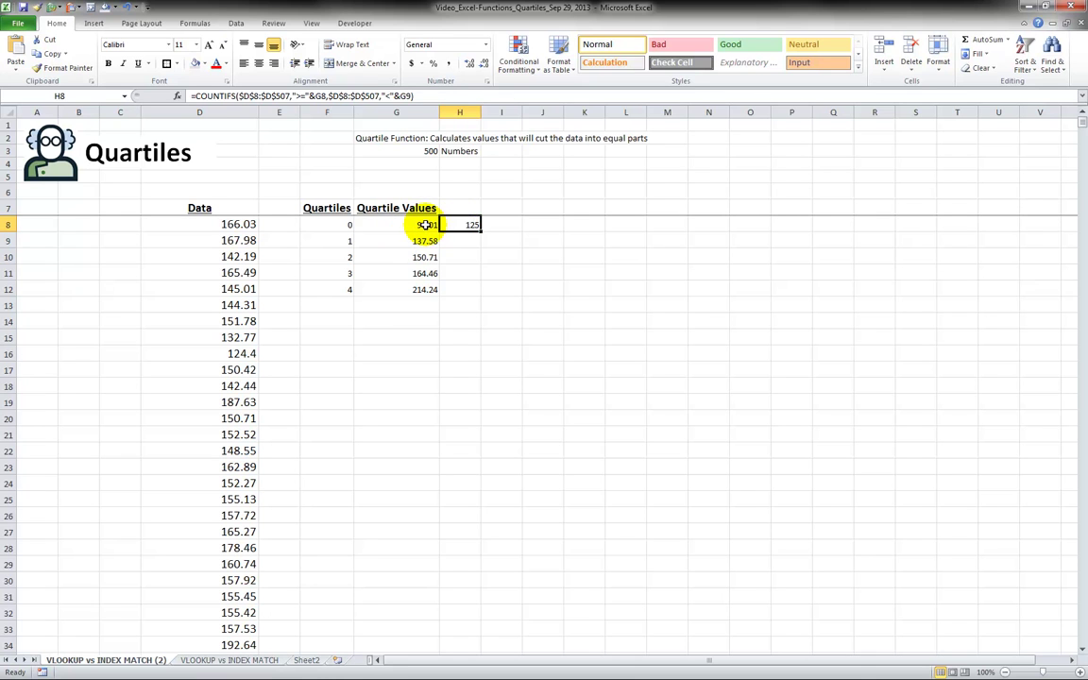
left_click(418, 224)
left_click_drag(427, 224, 425, 236)
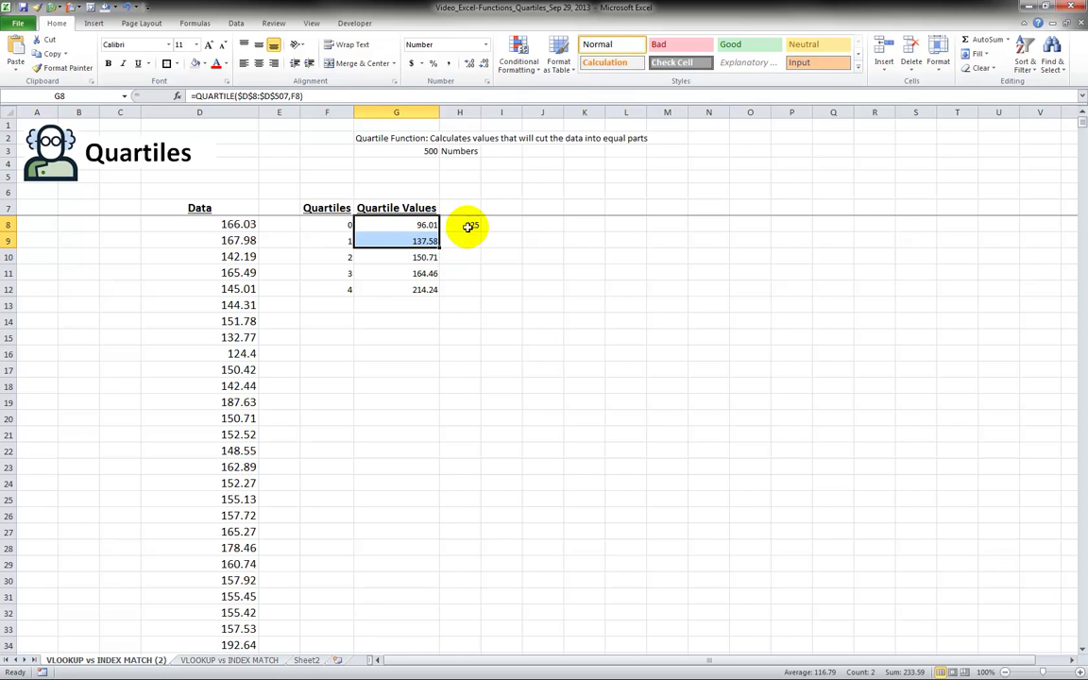
left_click(469, 226)
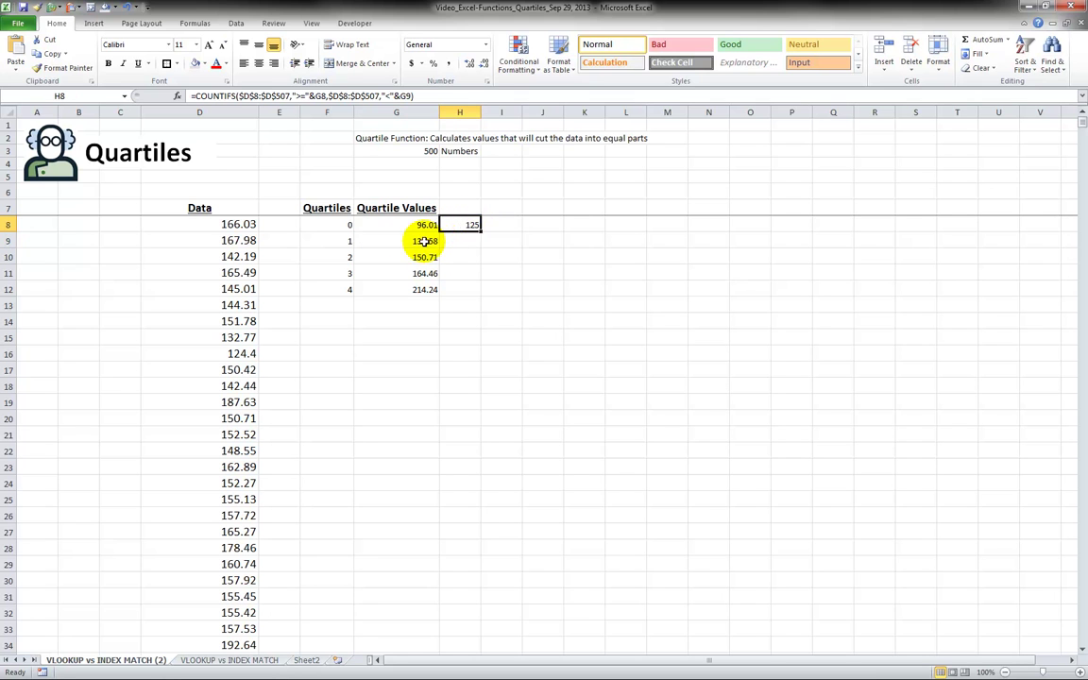
left_click(474, 242)
left_click(337, 241)
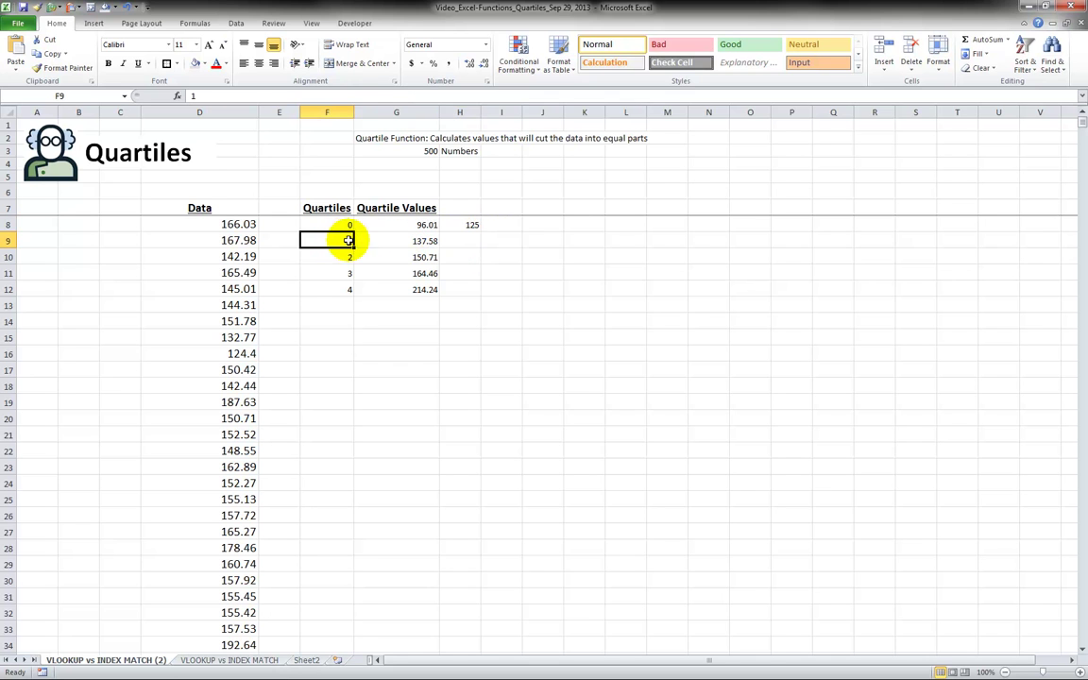
left_click(461, 239)
left_click(468, 226)
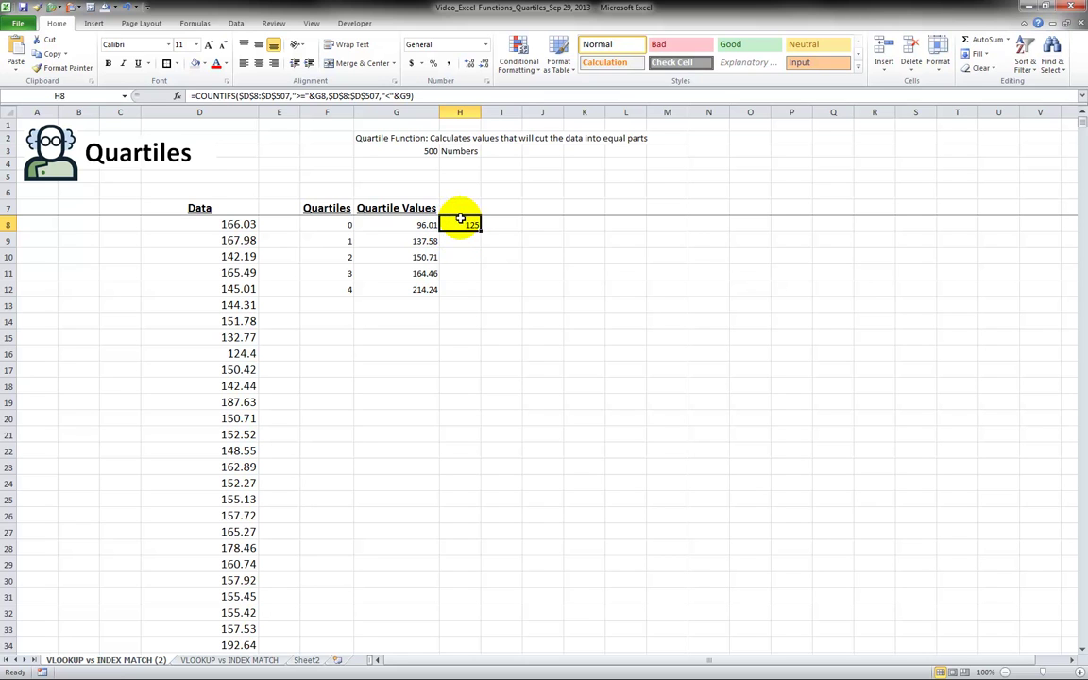
left_click_drag(460, 232, 459, 242)
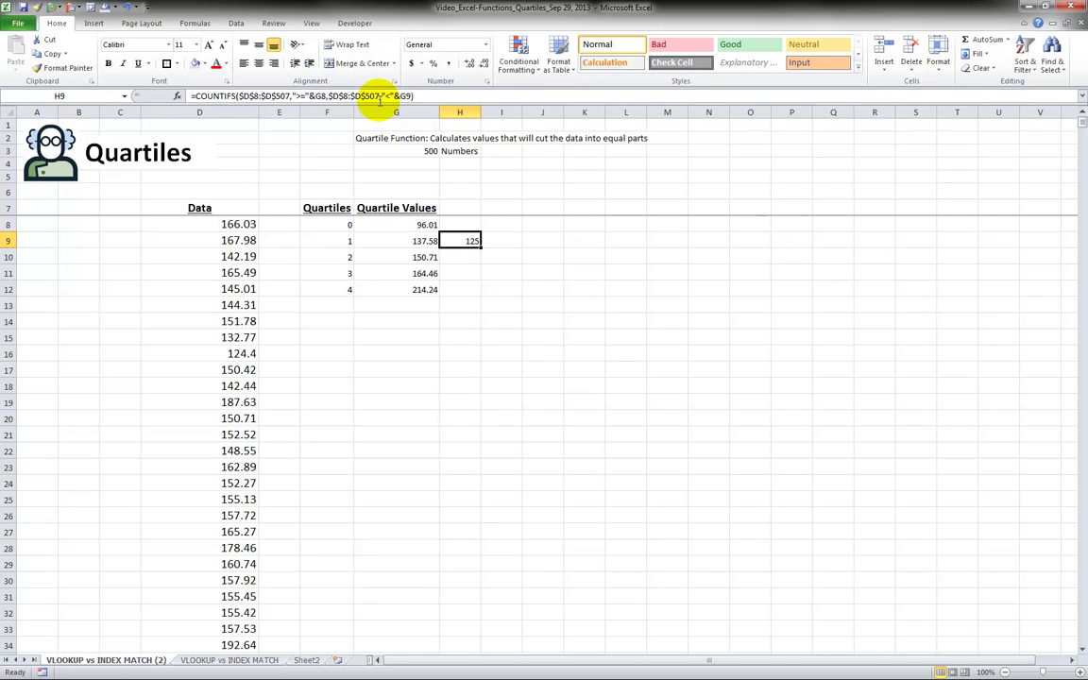
Check the H9 formula's references and the total in G3, and fill the COUNTIFS formula from H9 down through H12
left_click(379, 98)
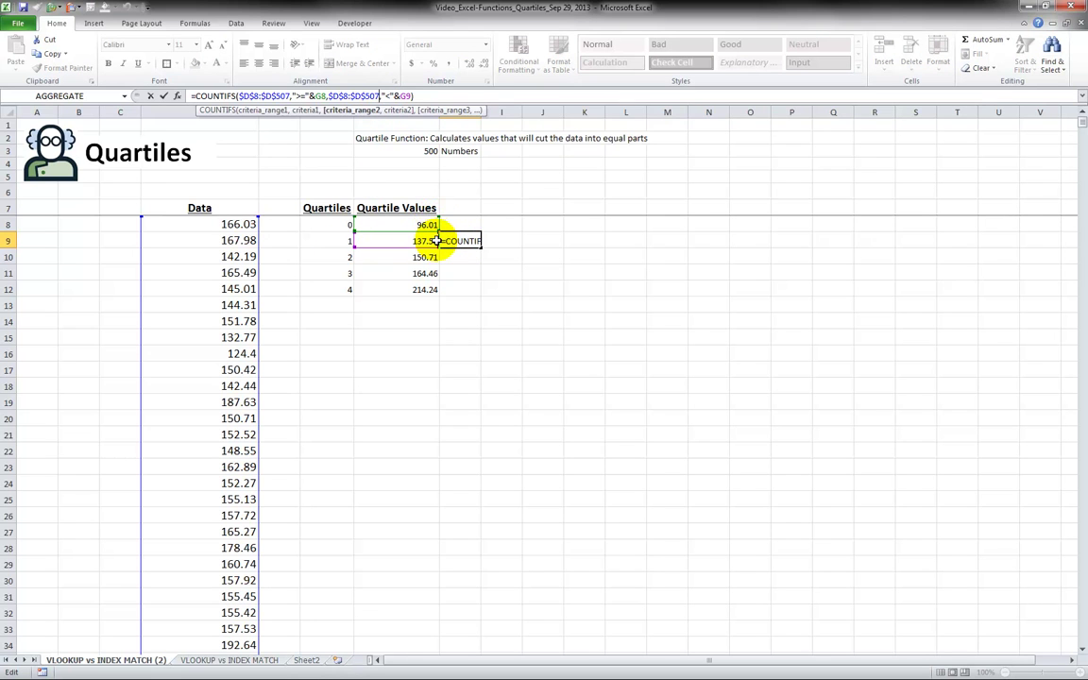
key("ctrl+Return")
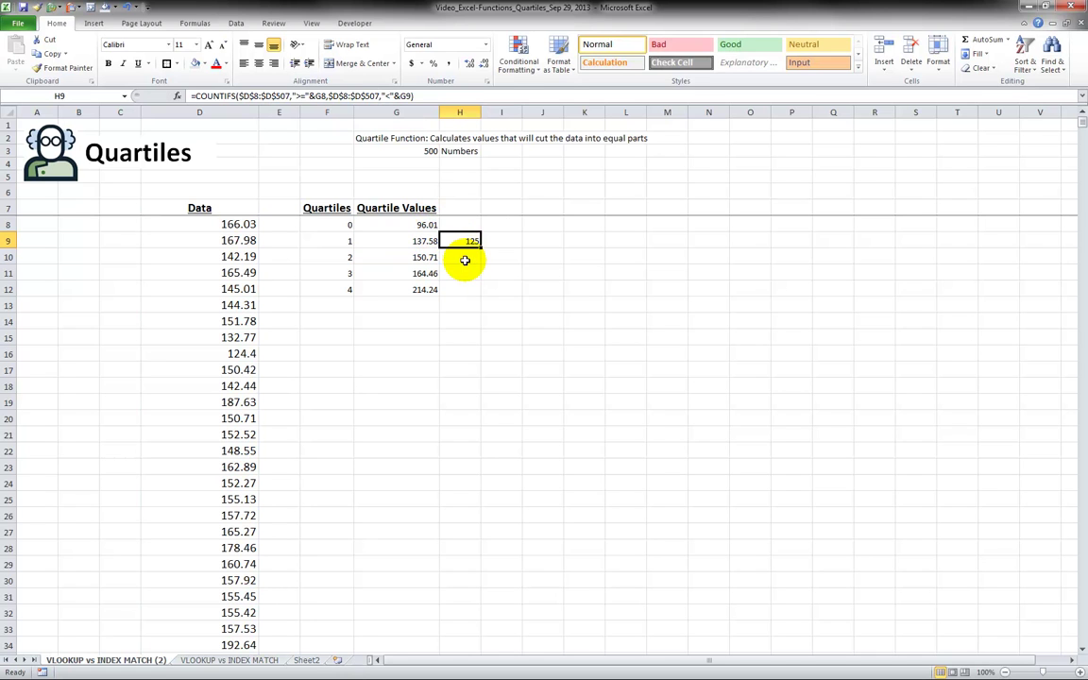
left_click(422, 153)
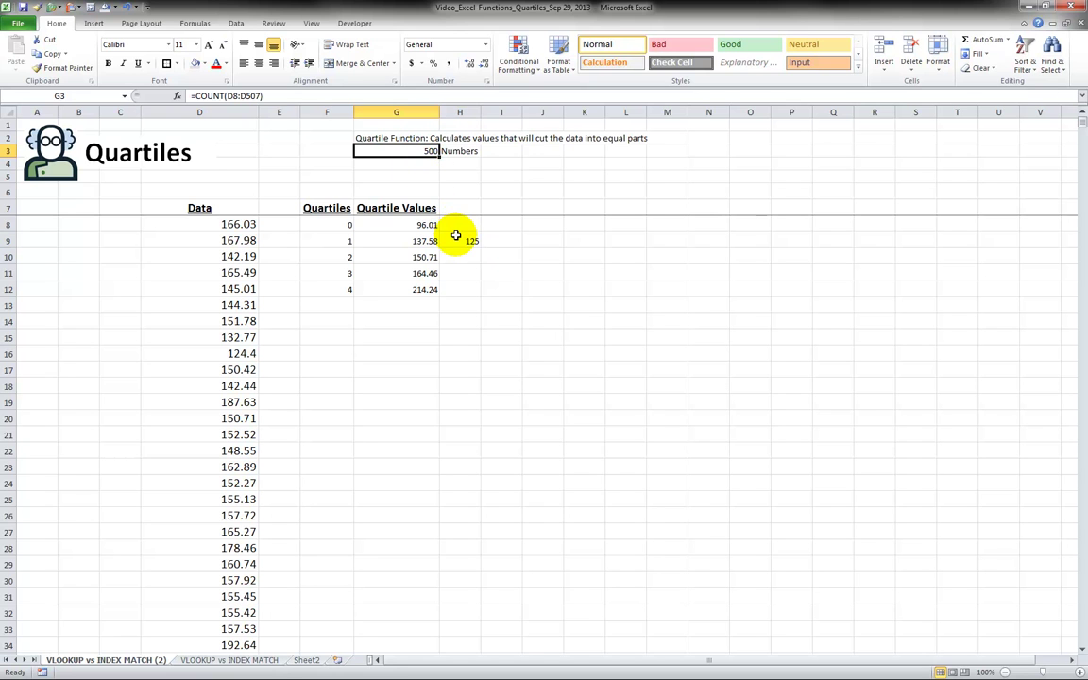
left_click(457, 239)
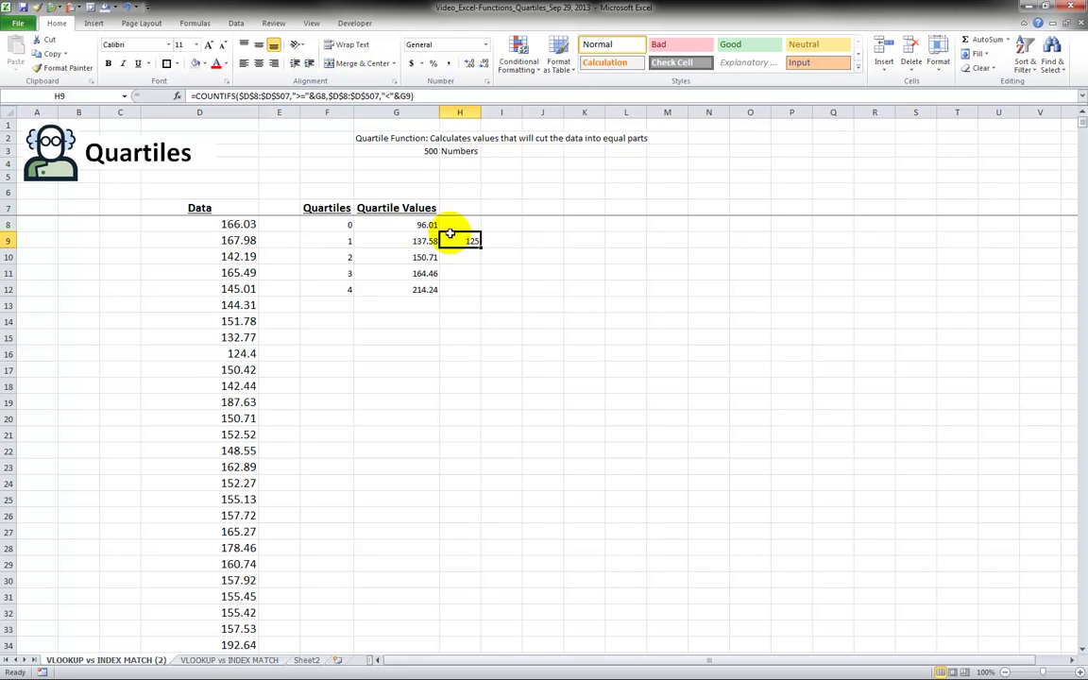
left_click(381, 97)
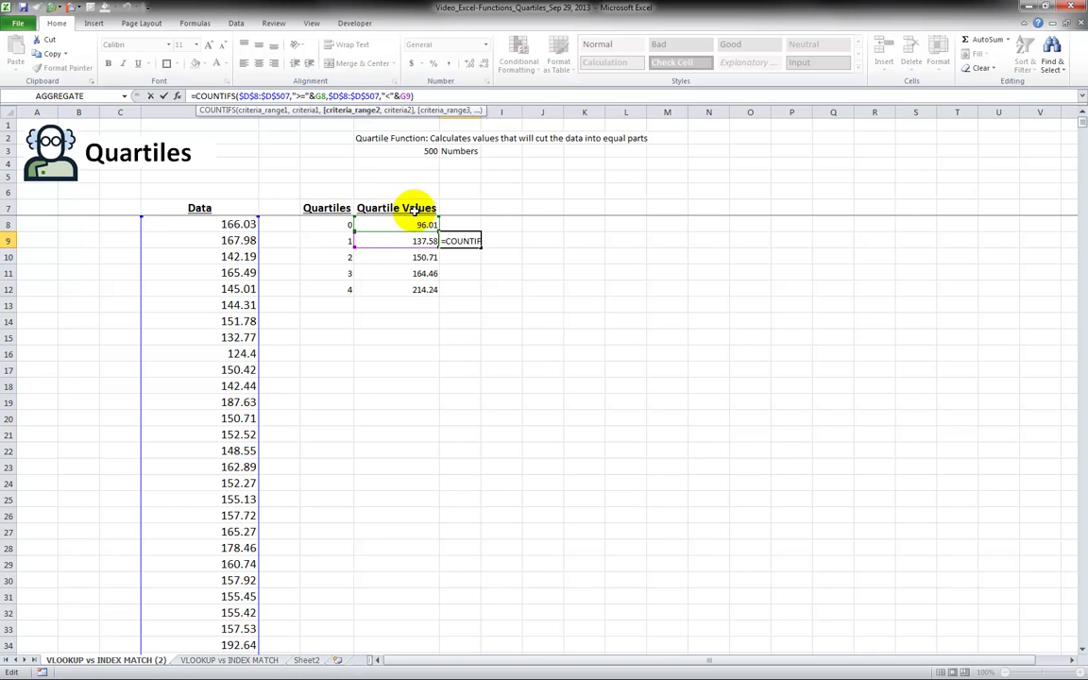
key("ctrl+Return")
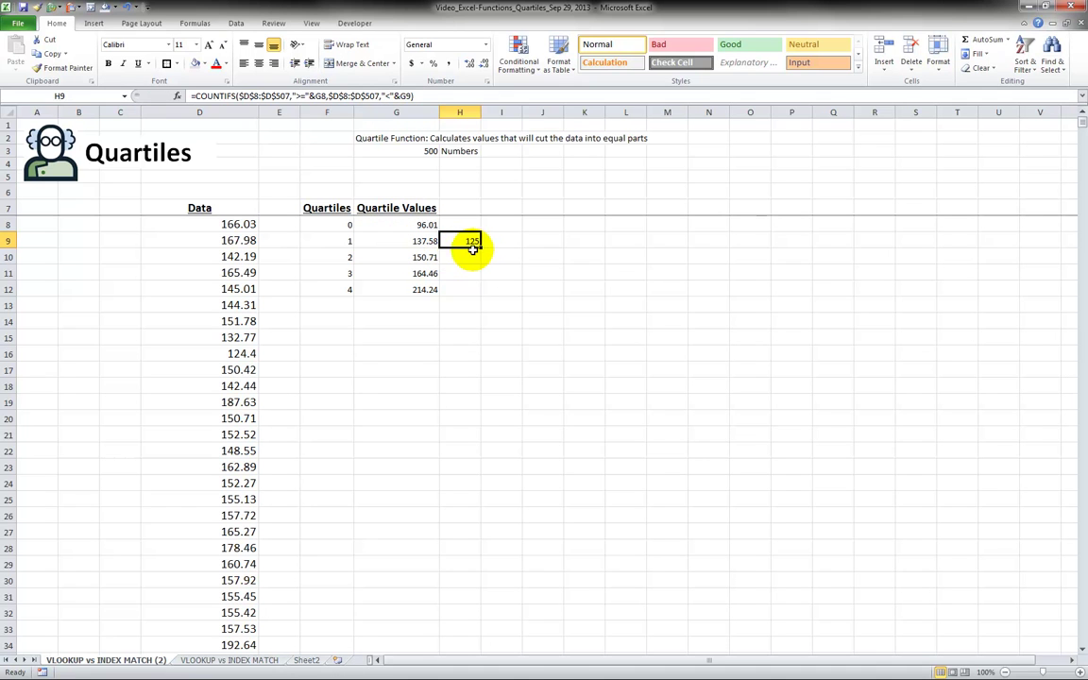
left_click_drag(482, 249, 480, 291)
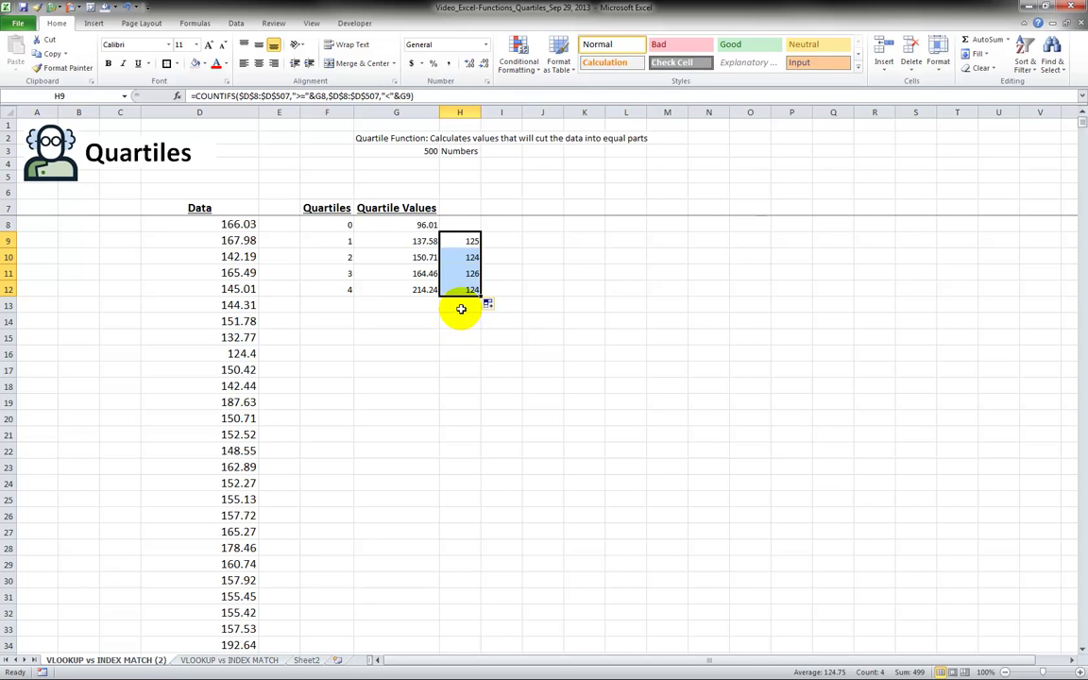
Examine which quartile values the COUNTIFS formulas in H9, H10 and H11 reference as lower and upper limits
left_click(463, 242)
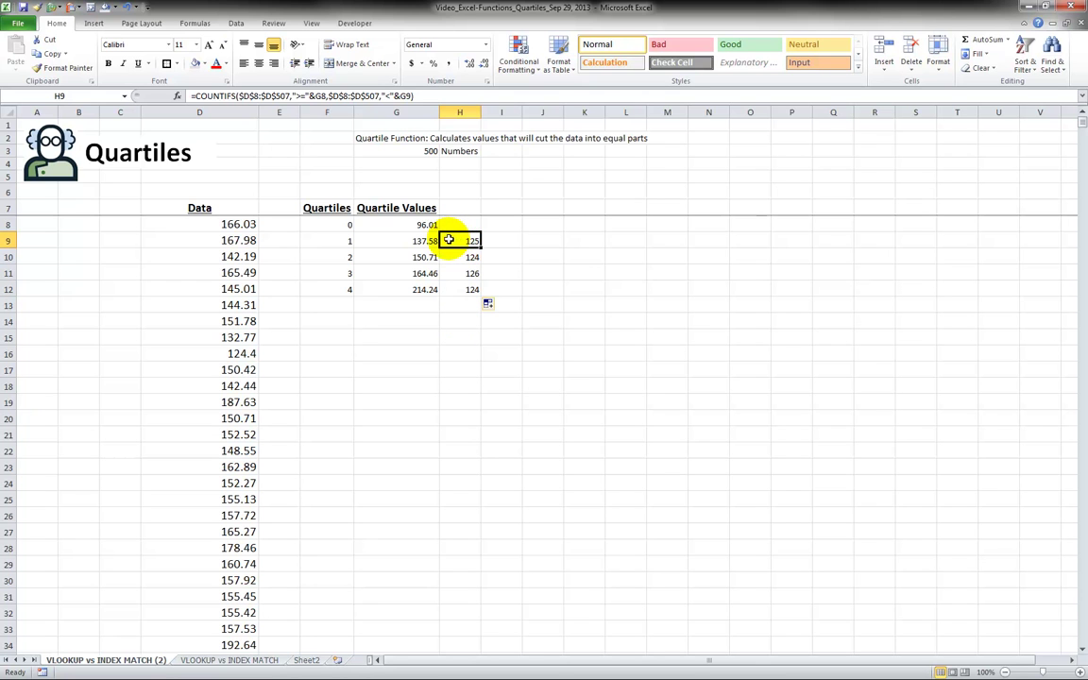
left_click(325, 96)
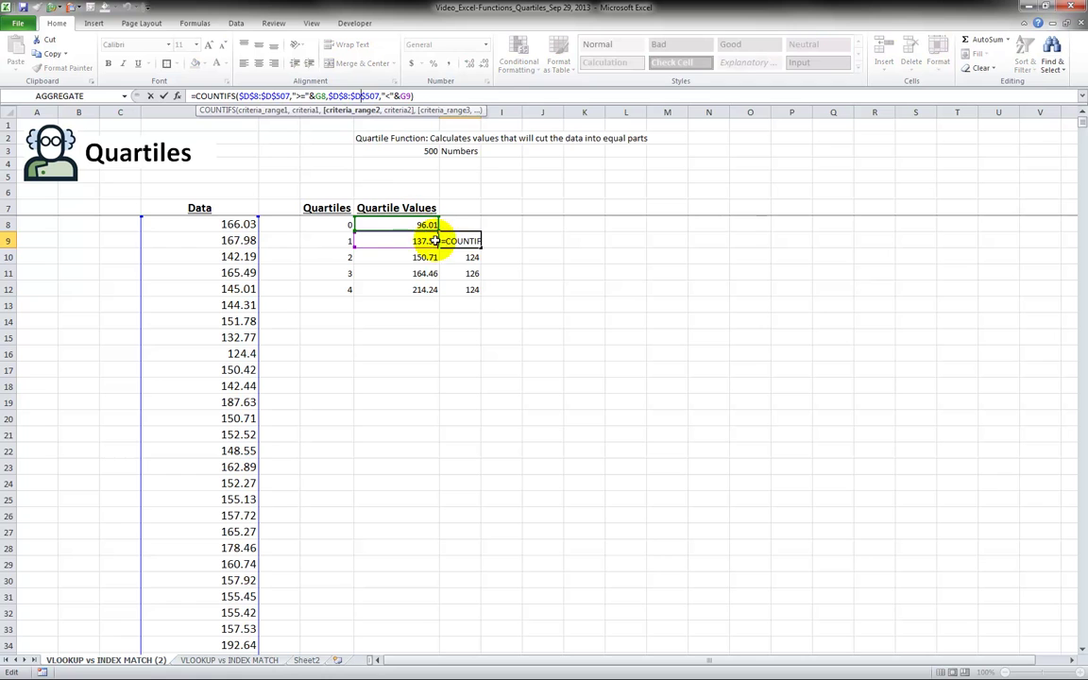
key("Return")
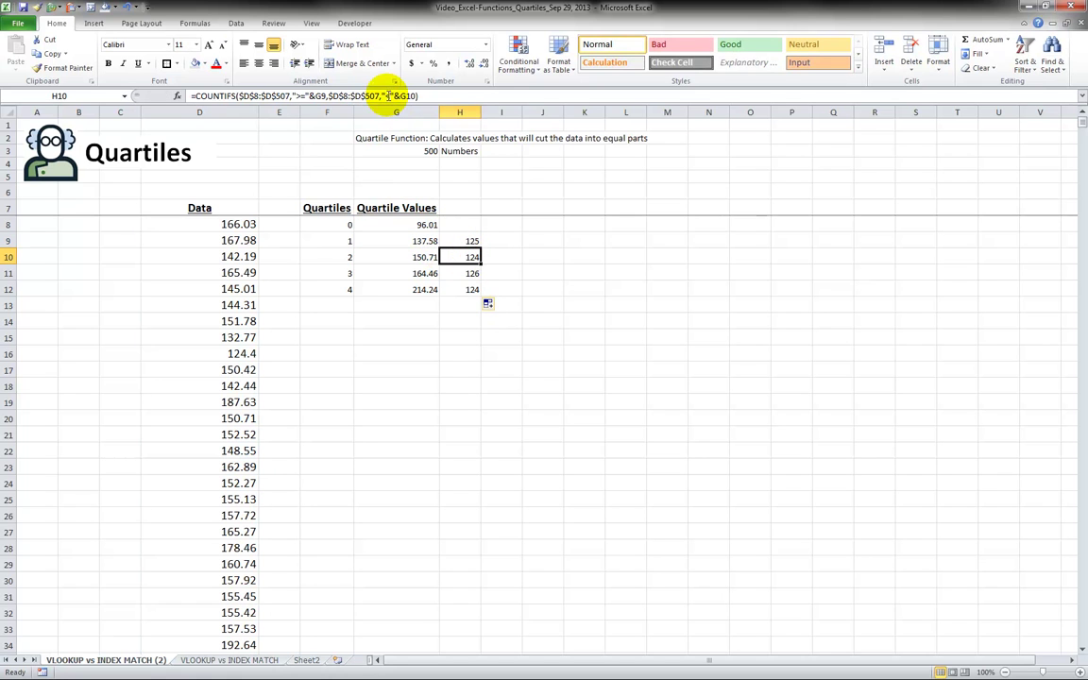
left_click(388, 96)
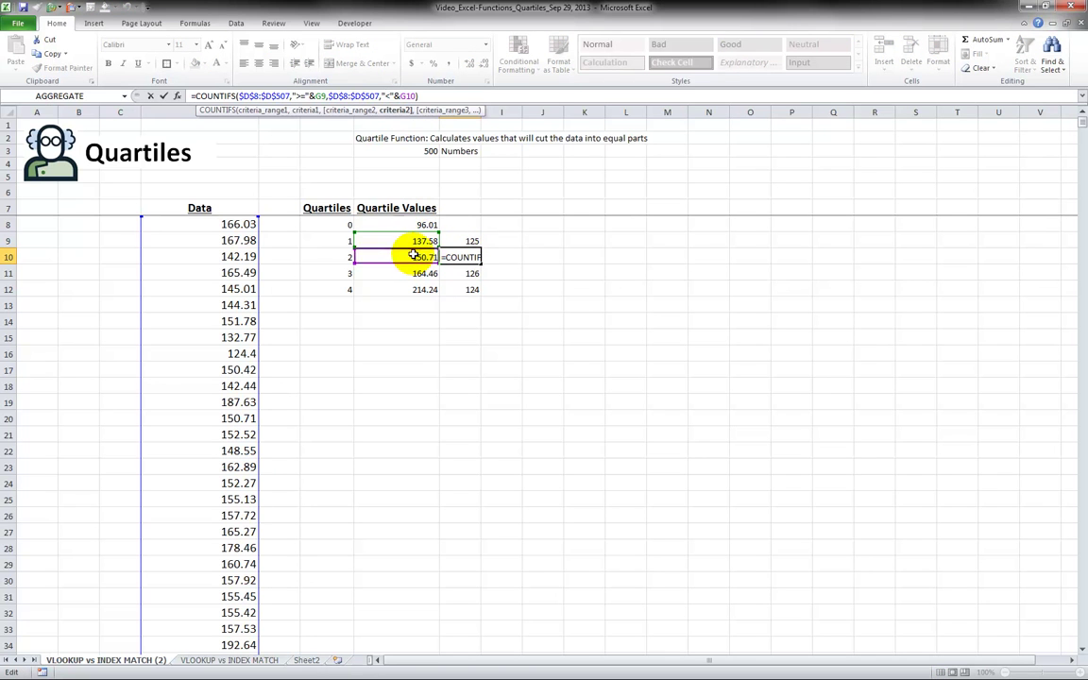
key("Return")
left_click(379, 96)
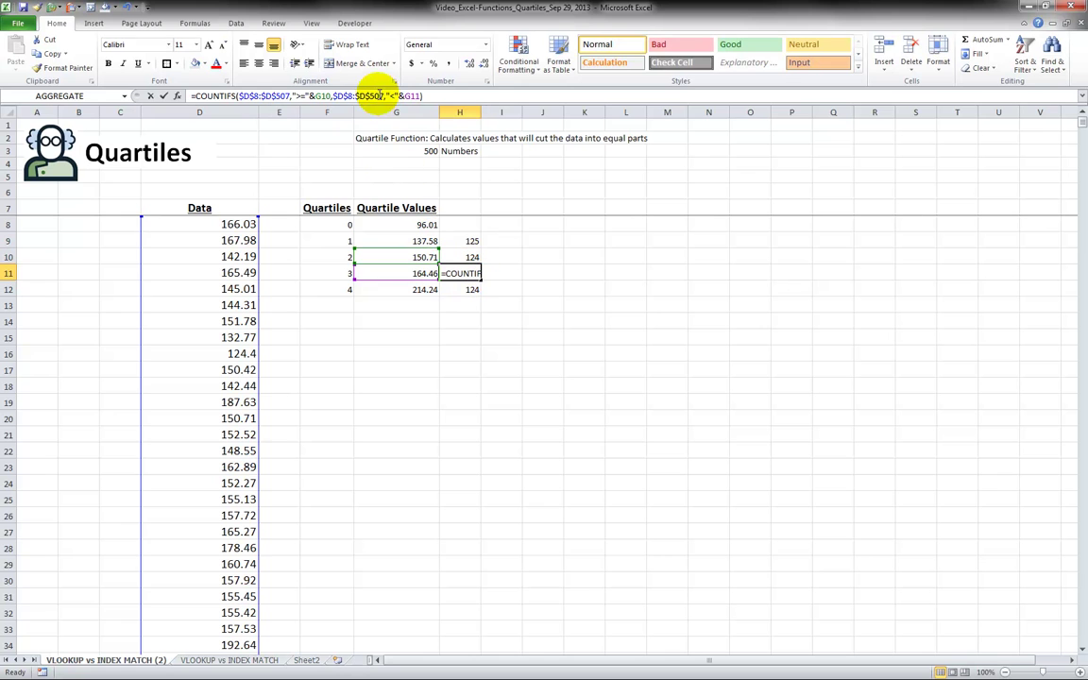
key("ctrl+Return")
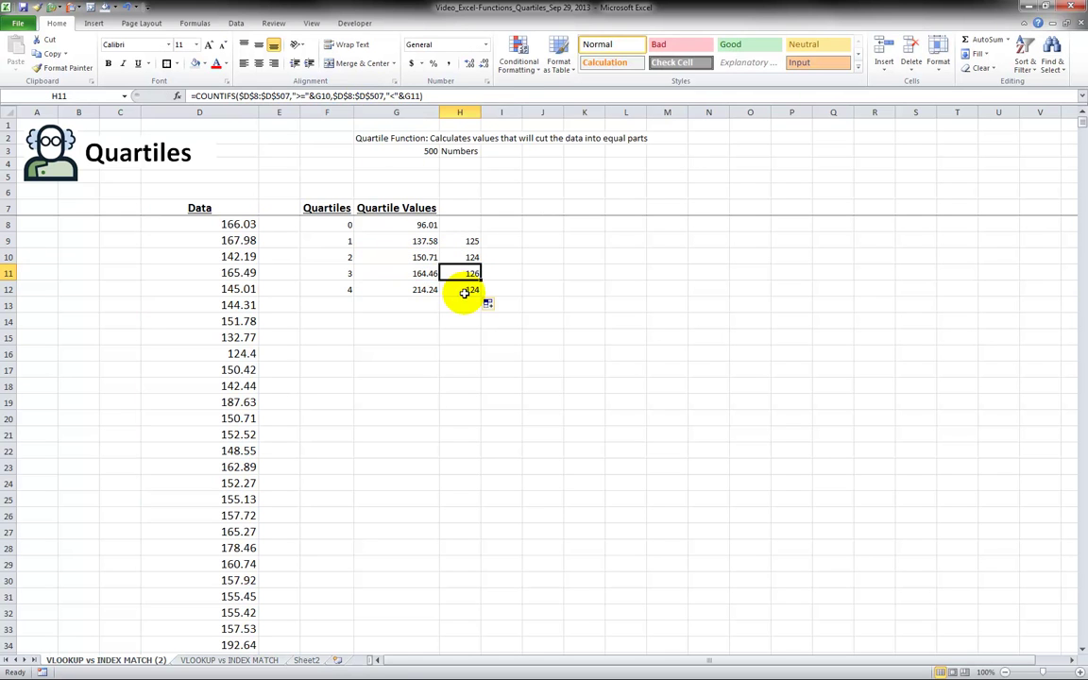
Examine which quartile values the COUNTIFS formula in H12 references as its lower and upper limits
left_click(465, 293)
left_click(359, 96)
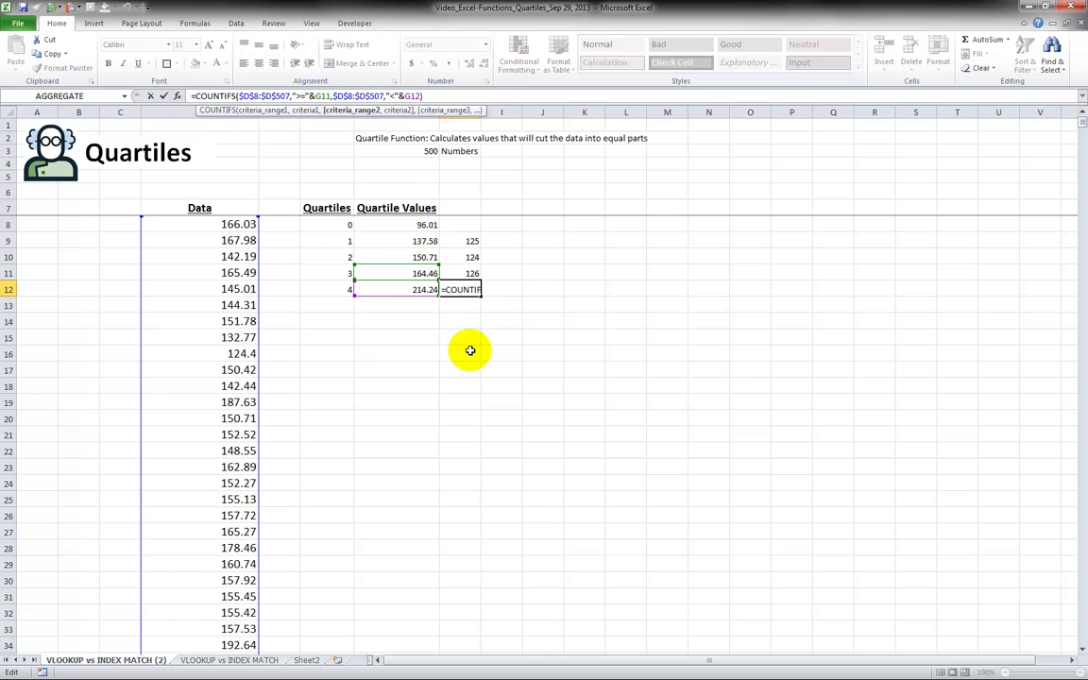
key("ctrl+Return")
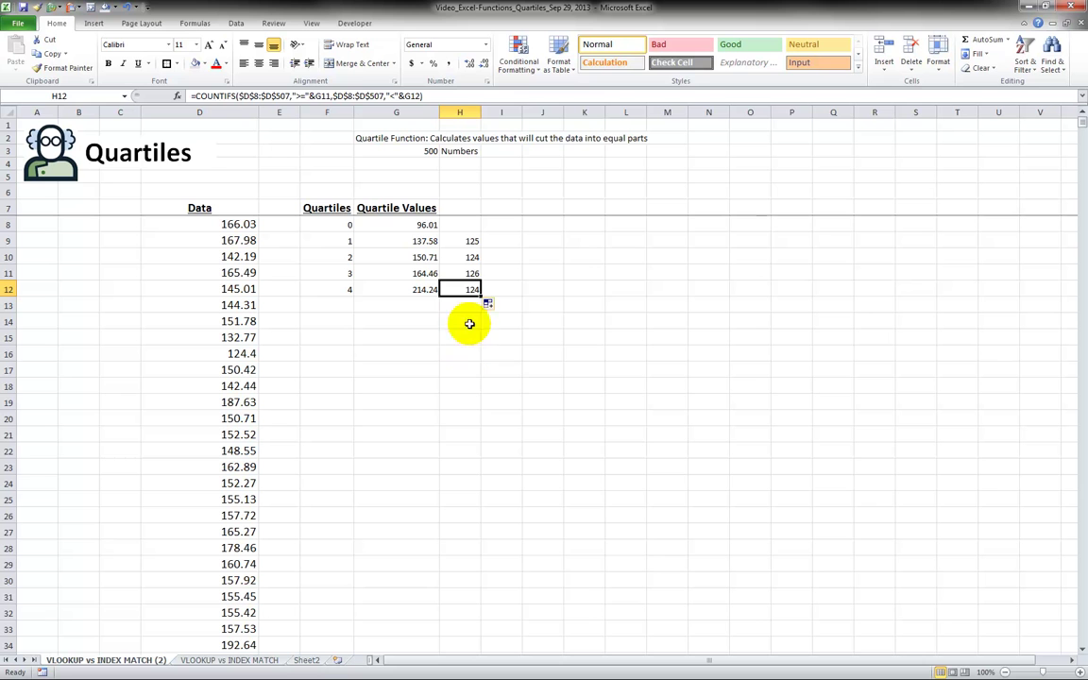
Total the quartile counts in H13 with =SUM(H9:H12) and make the total bold and underlined
left_click(468, 303)
type("=")
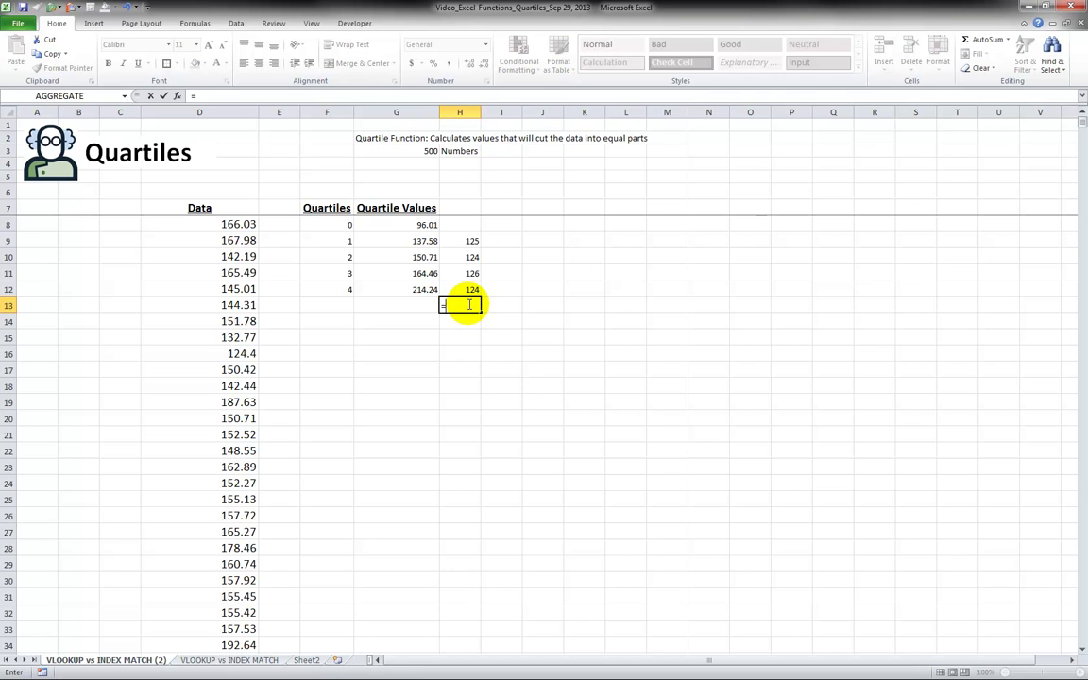
type("sum")
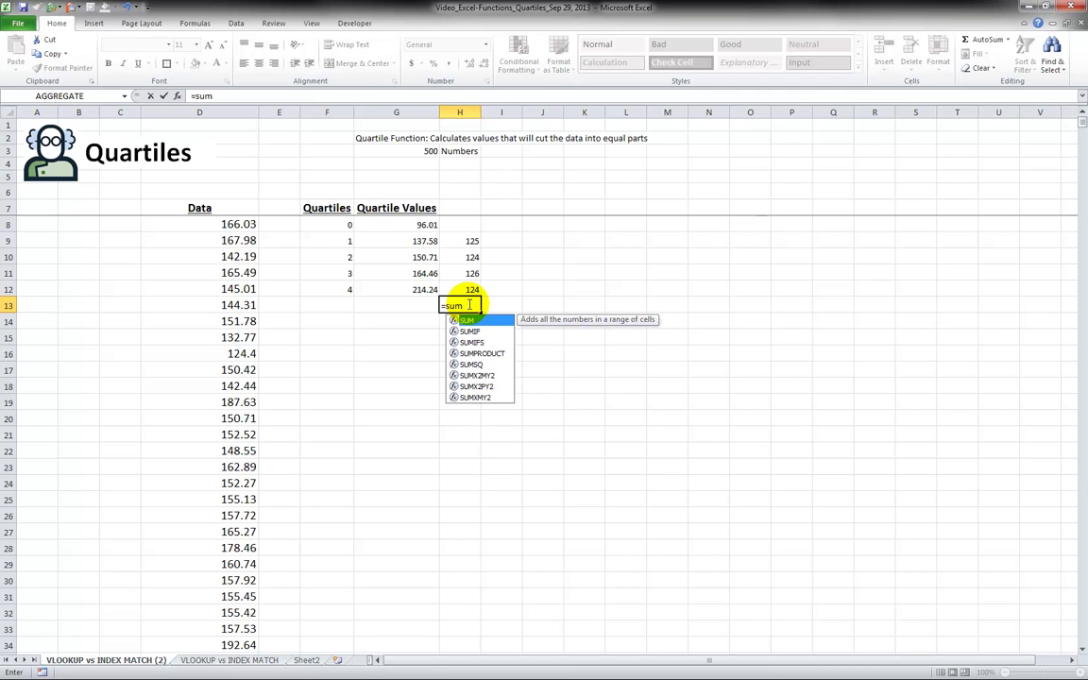
type("(")
key("Up")
key("shift+Up")
key("shift+Up")
key("shift+Up")
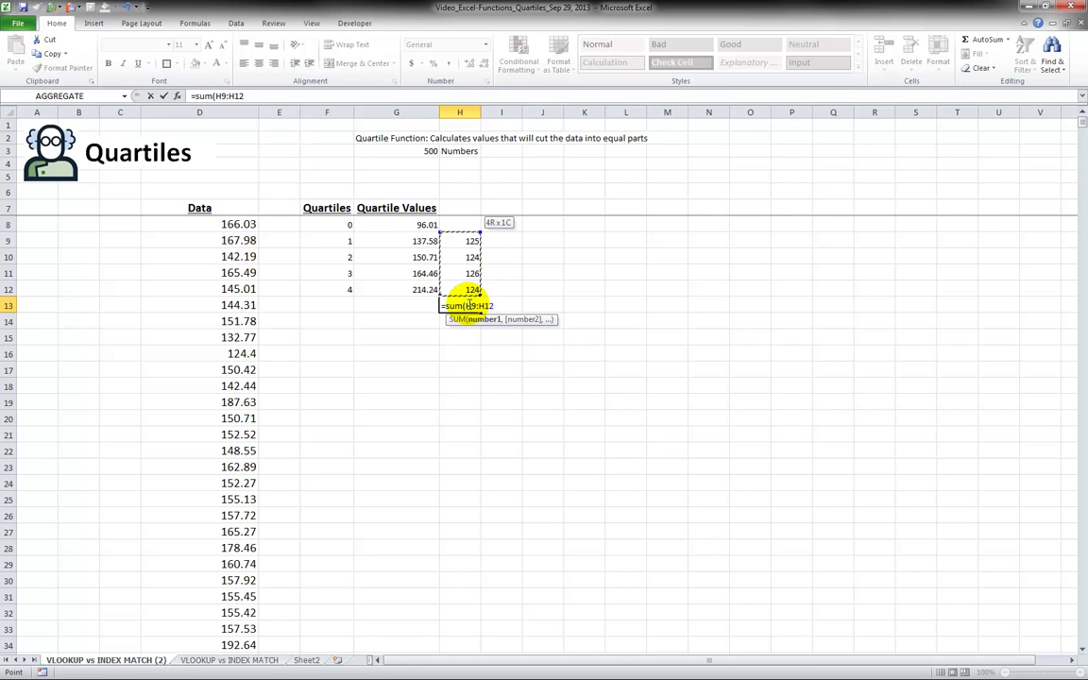
key("Return")
left_click(468, 304)
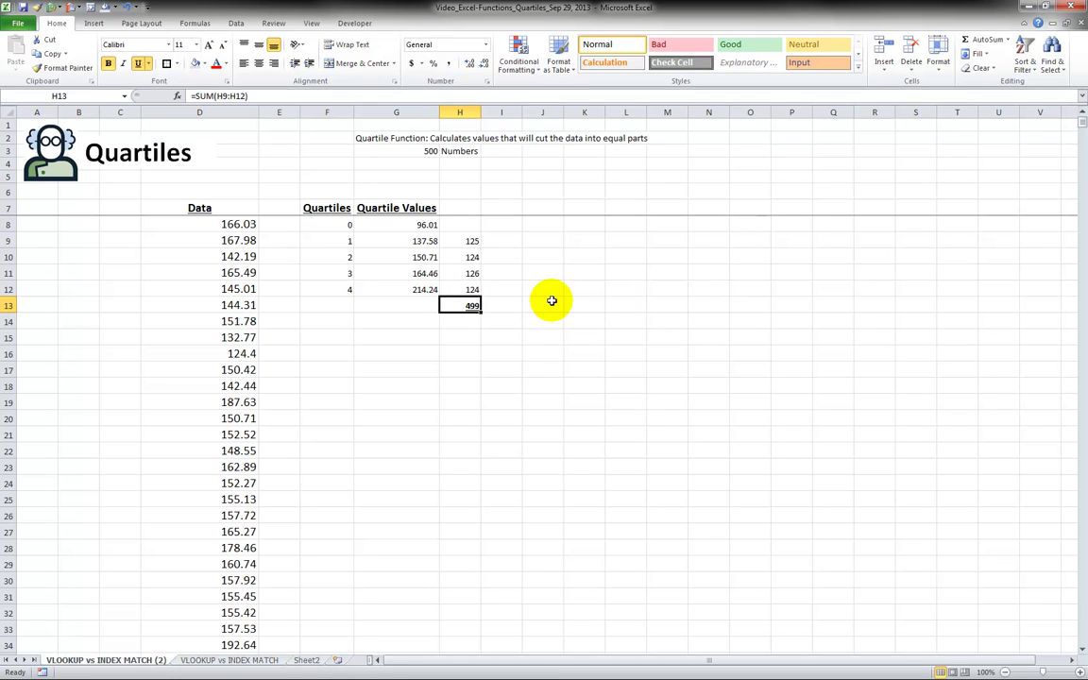
Change the second criterion of the COUNTIFS formula in H12 to "<="&G12 so the maximum value is included
left_click(460, 288)
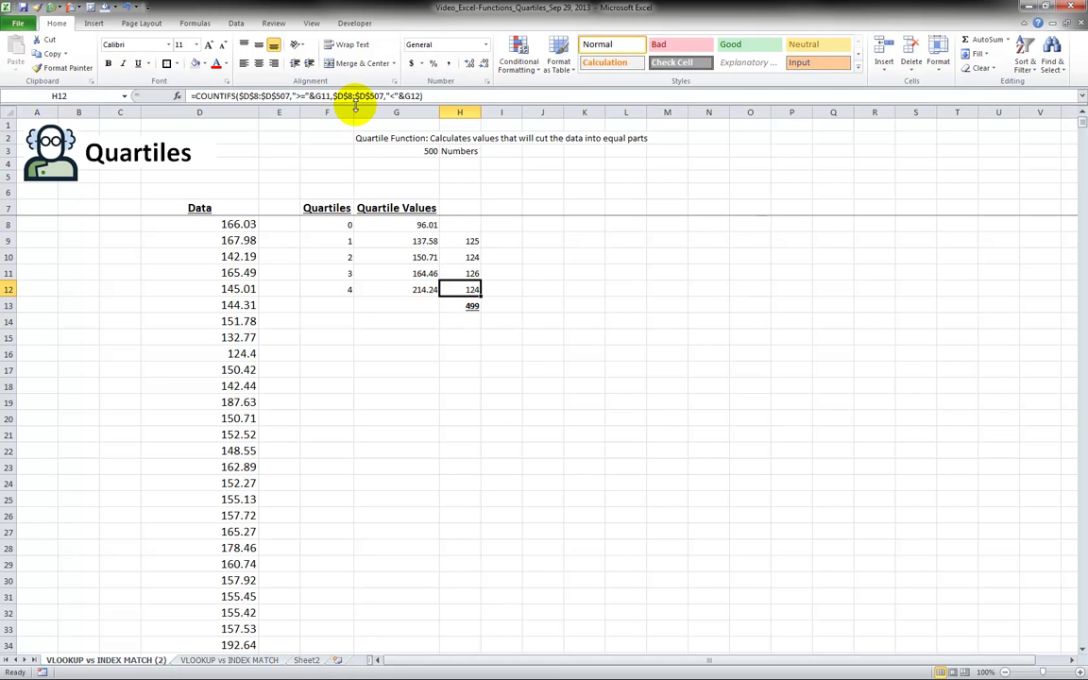
left_click(406, 96)
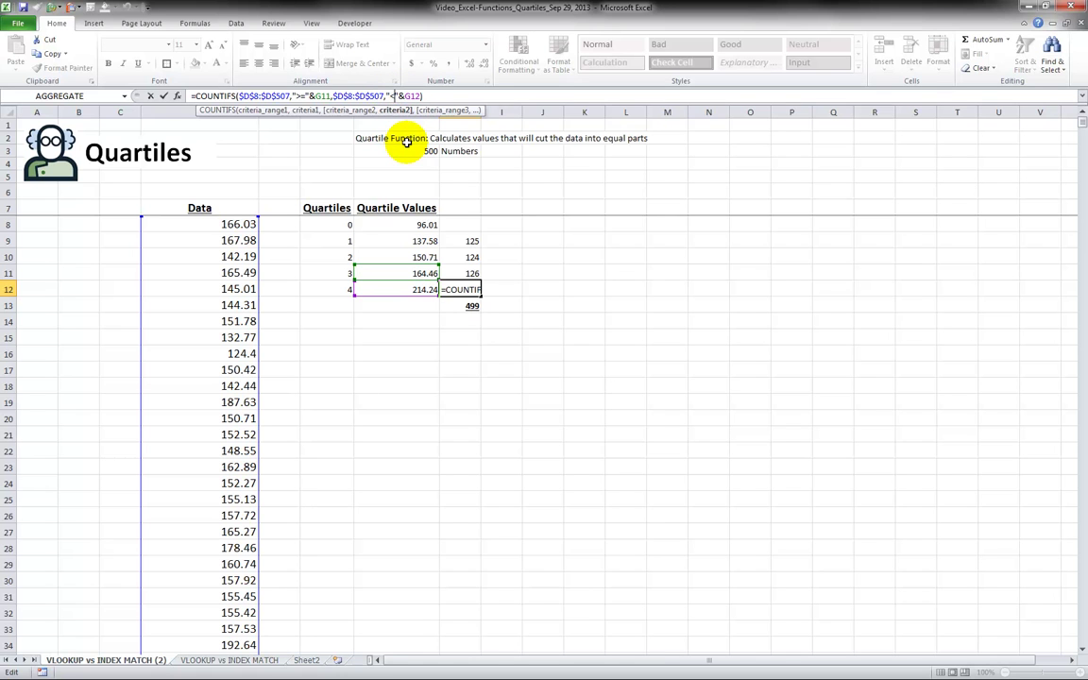
type("=")
key("Return")
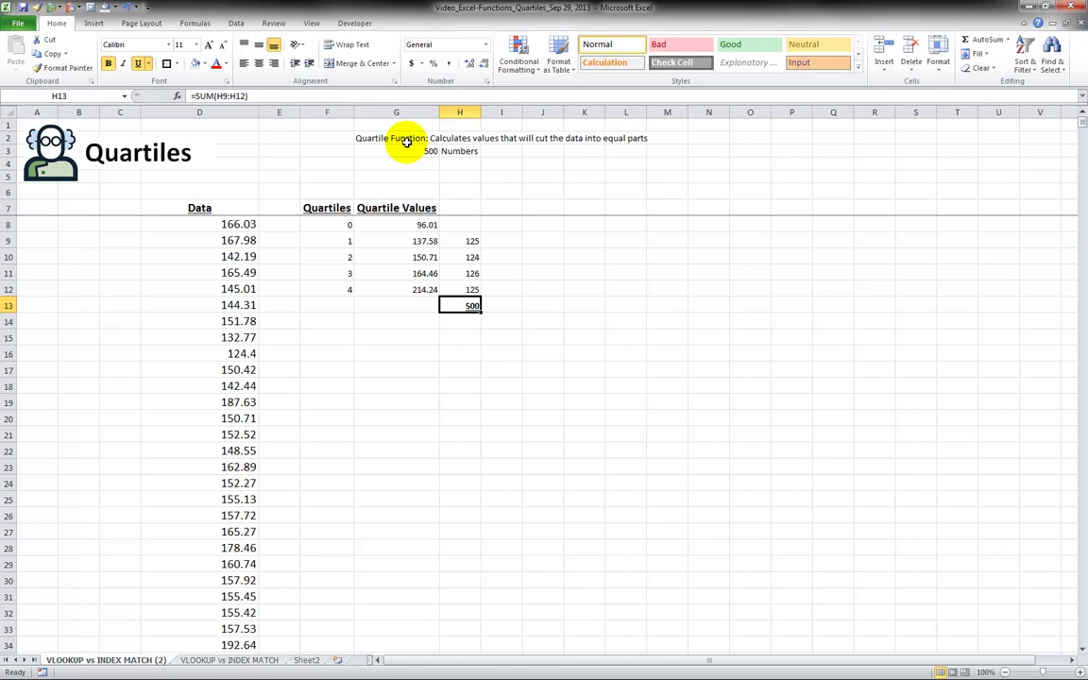